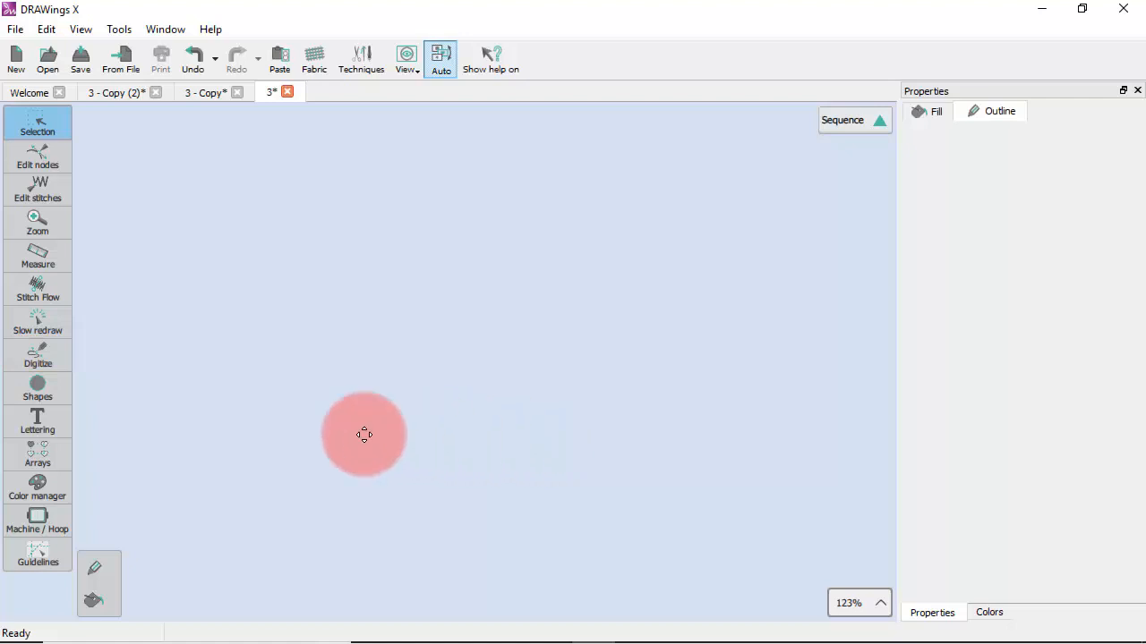
With the Outline shape tool, draw an open bell-shaped curve from five curve nodes in the upper half and finish the section
{"action": "mouse_move", "coordinate": [25, 358]}
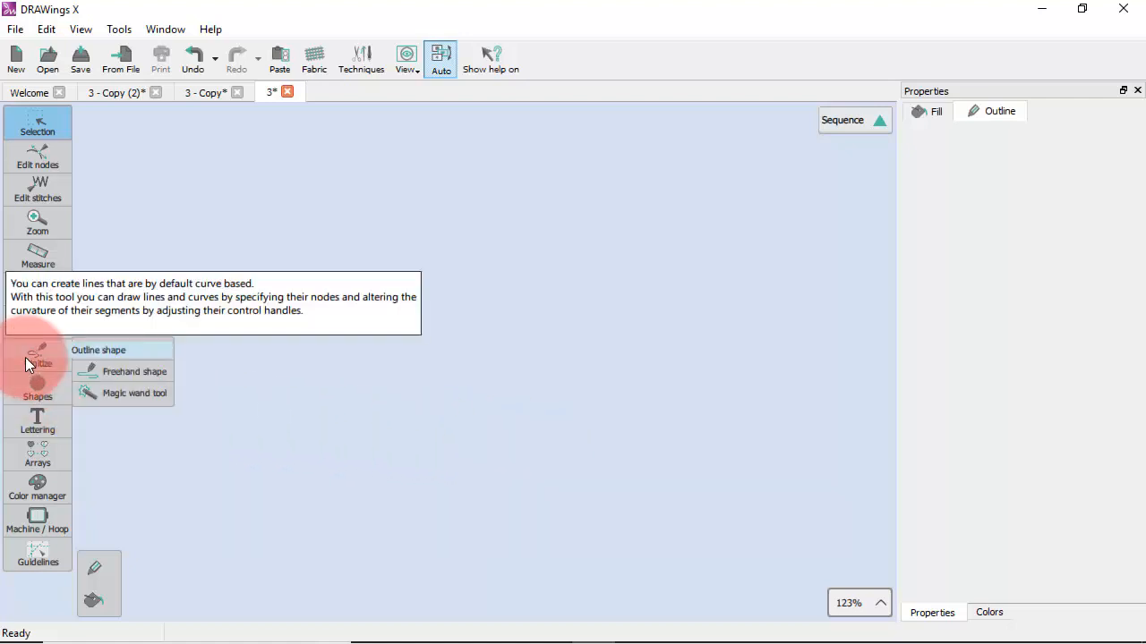
{"action": "left_click", "coordinate": [135, 350]}
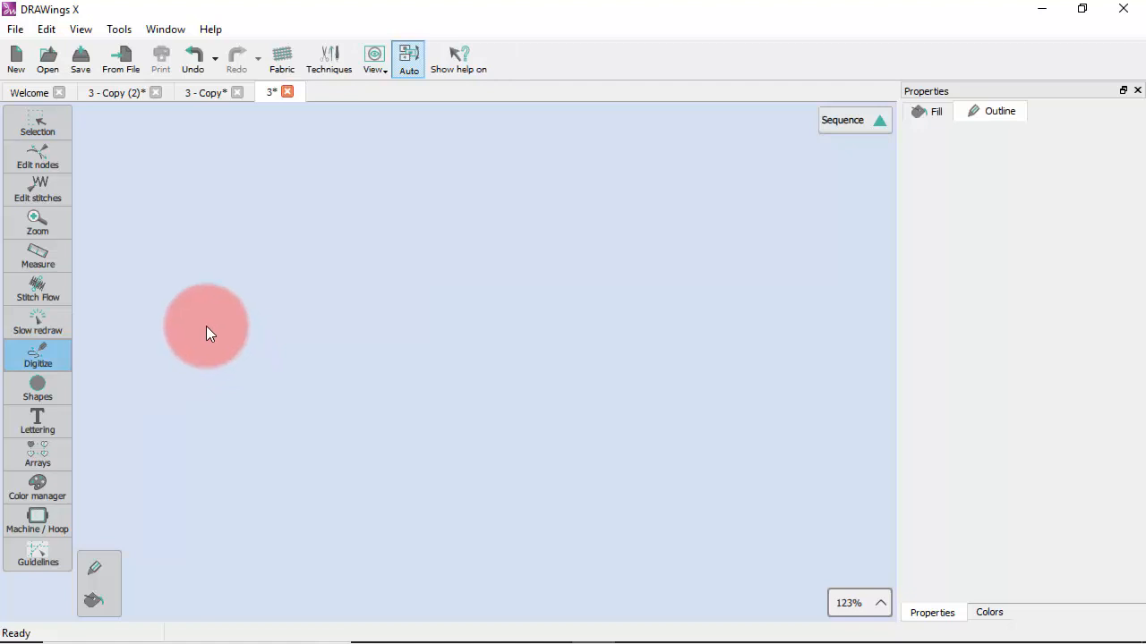
{"action": "left_click", "coordinate": [206, 326]}
{"action": "left_click", "coordinate": [269, 299]}
{"action": "left_click", "coordinate": [353, 213]}
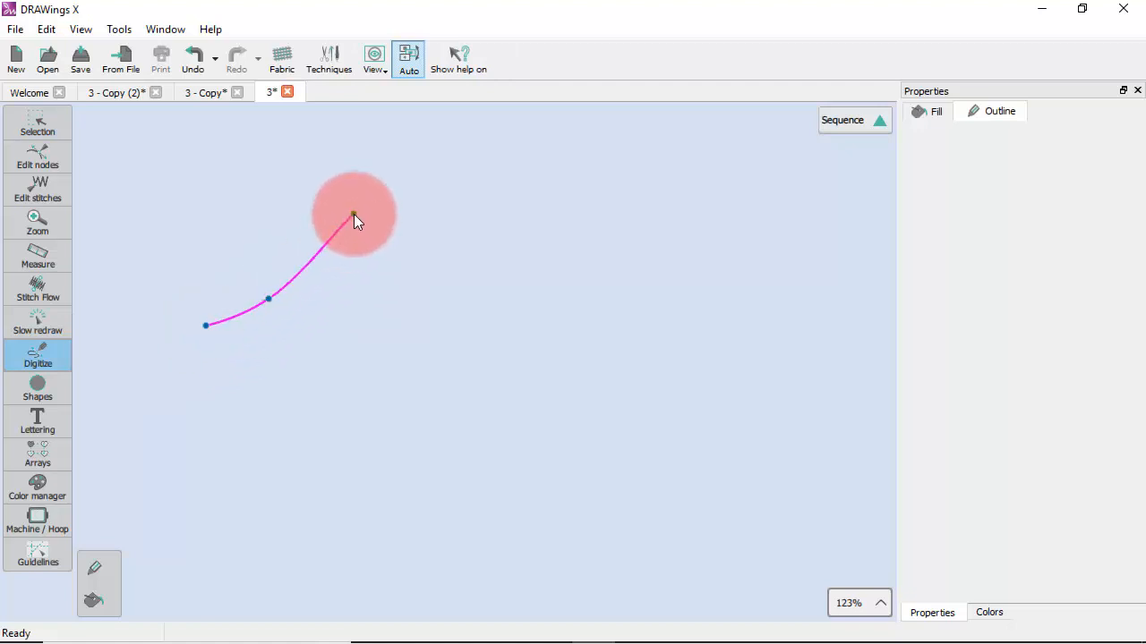
{"action": "left_click", "coordinate": [400, 302]}
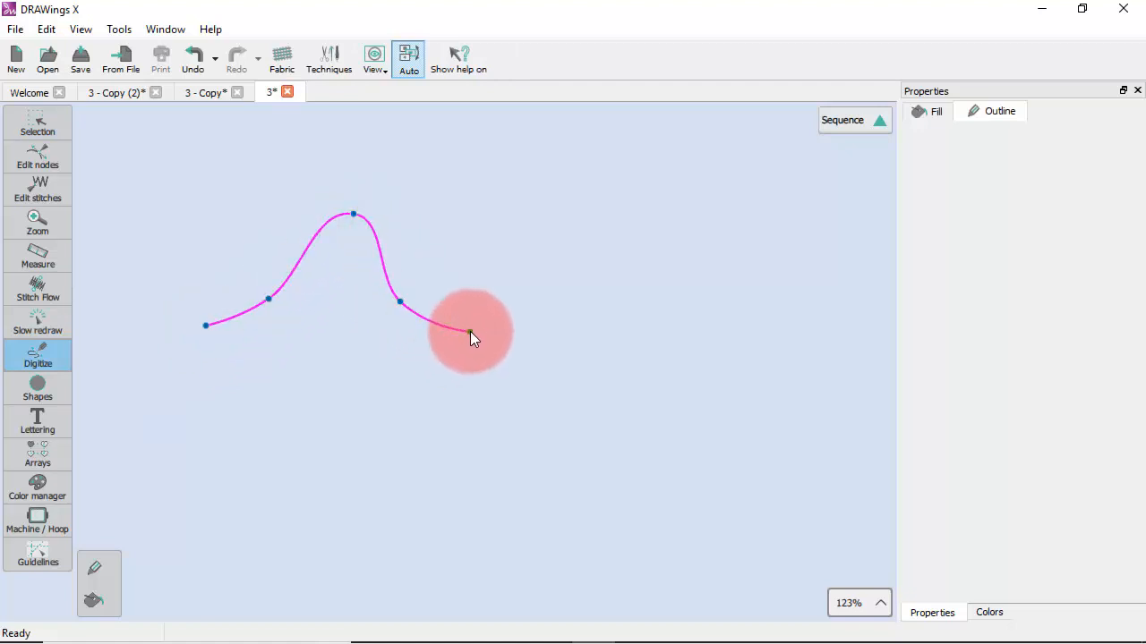
{"action": "left_click", "coordinate": [480, 324]}
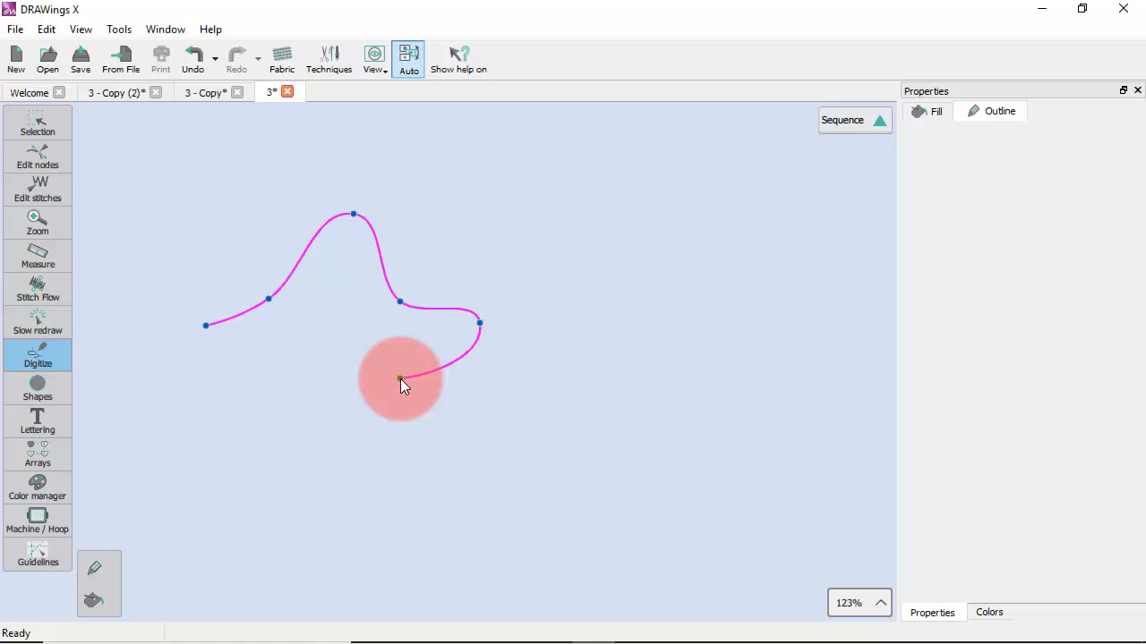
{"action": "right_click", "coordinate": [400, 379]}
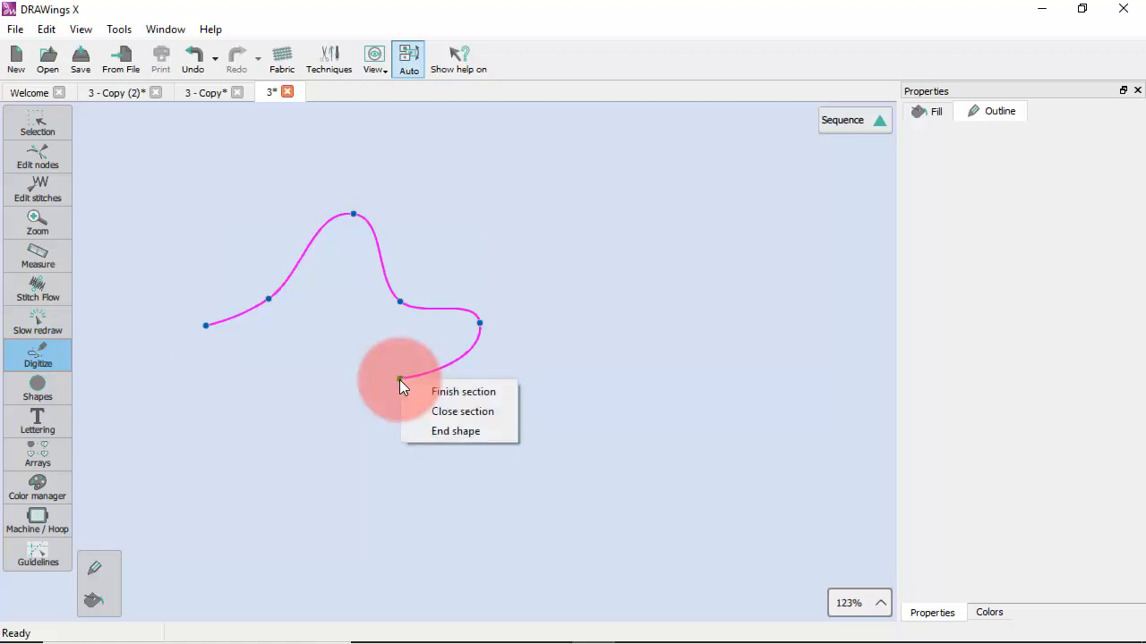
{"action": "left_click", "coordinate": [445, 394]}
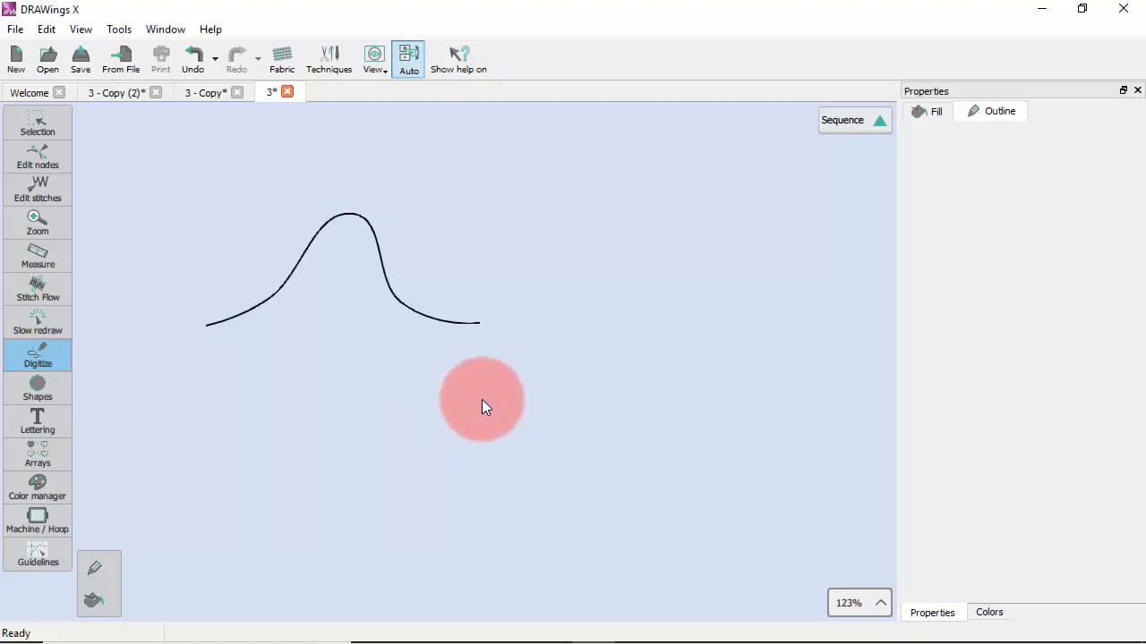
Add a five-node inverted bell curve below the first section and end the shape, about 66.6 mm wide and 73.5 mm high overall
{"action": "left_click", "coordinate": [481, 399]}
{"action": "left_click", "coordinate": [405, 425]}
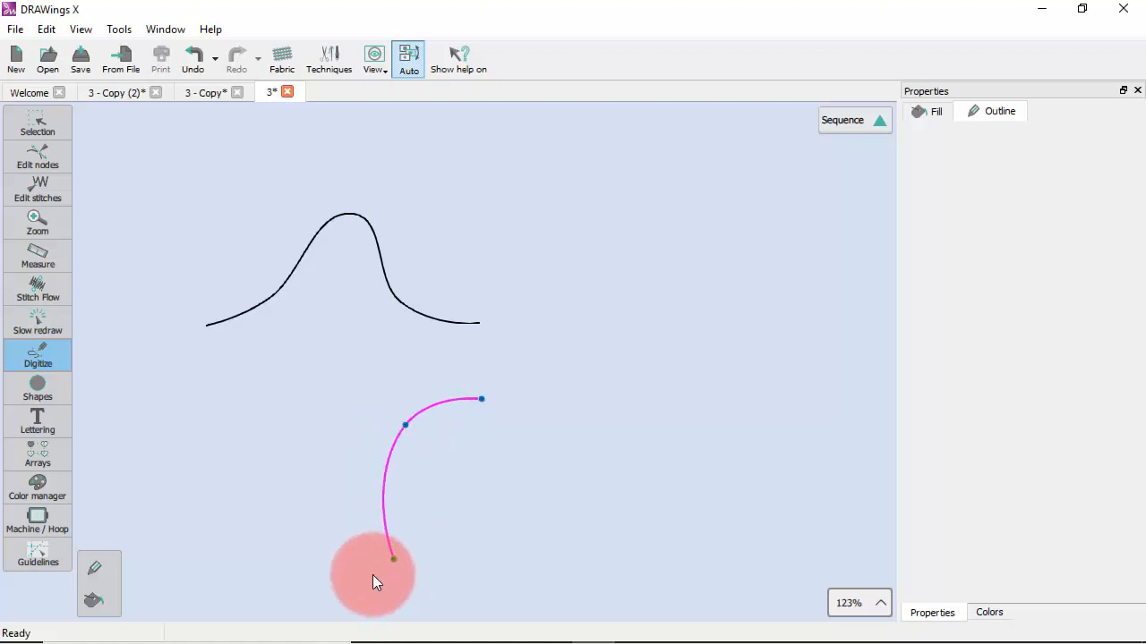
{"action": "left_click", "coordinate": [384, 517]}
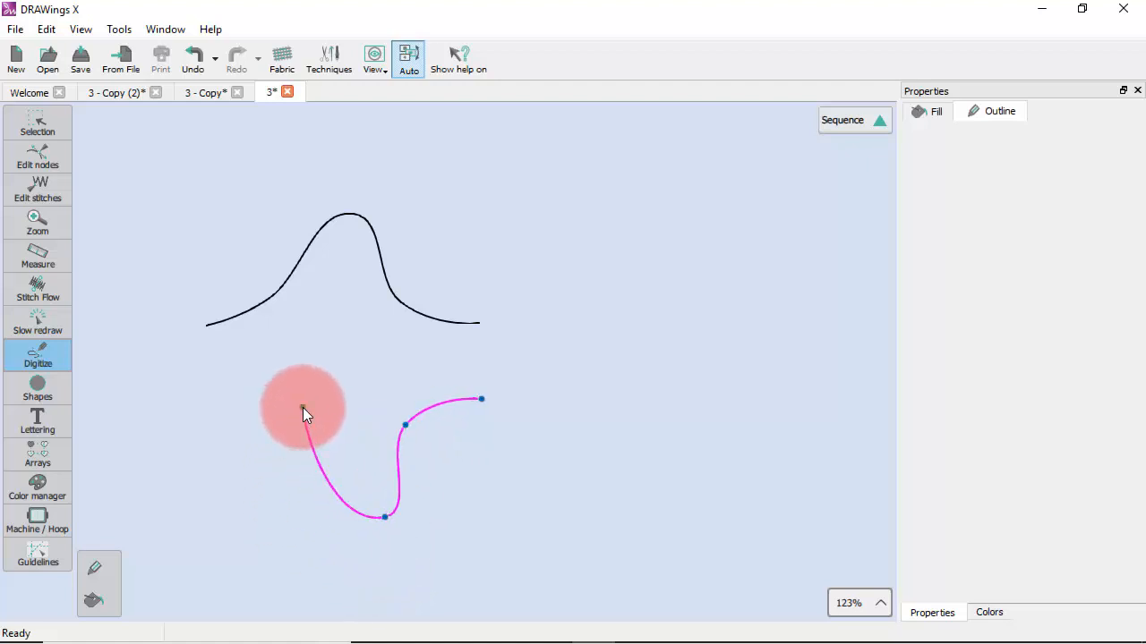
{"action": "left_click", "coordinate": [303, 408]}
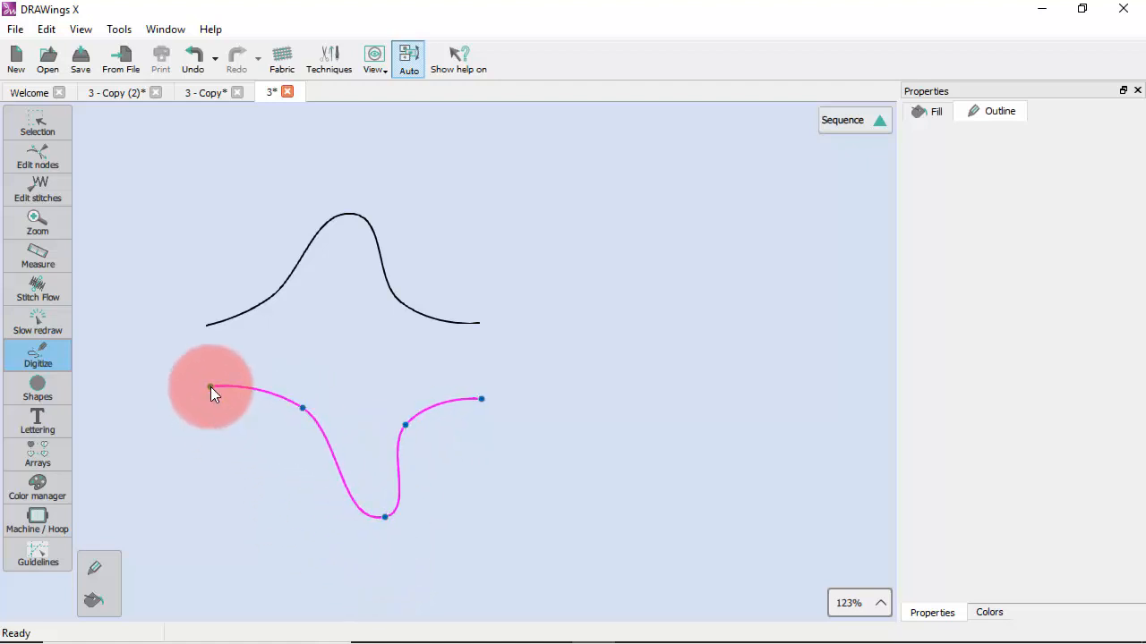
{"action": "left_click", "coordinate": [210, 387]}
{"action": "right_click", "coordinate": [210, 387]}
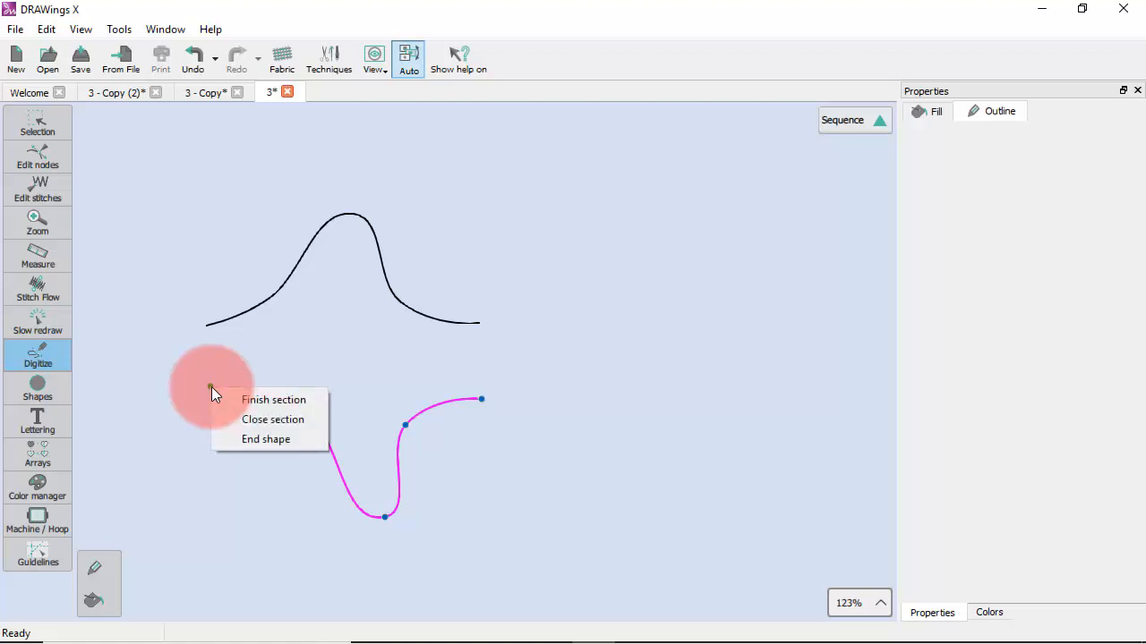
{"action": "left_click", "coordinate": [233, 433]}
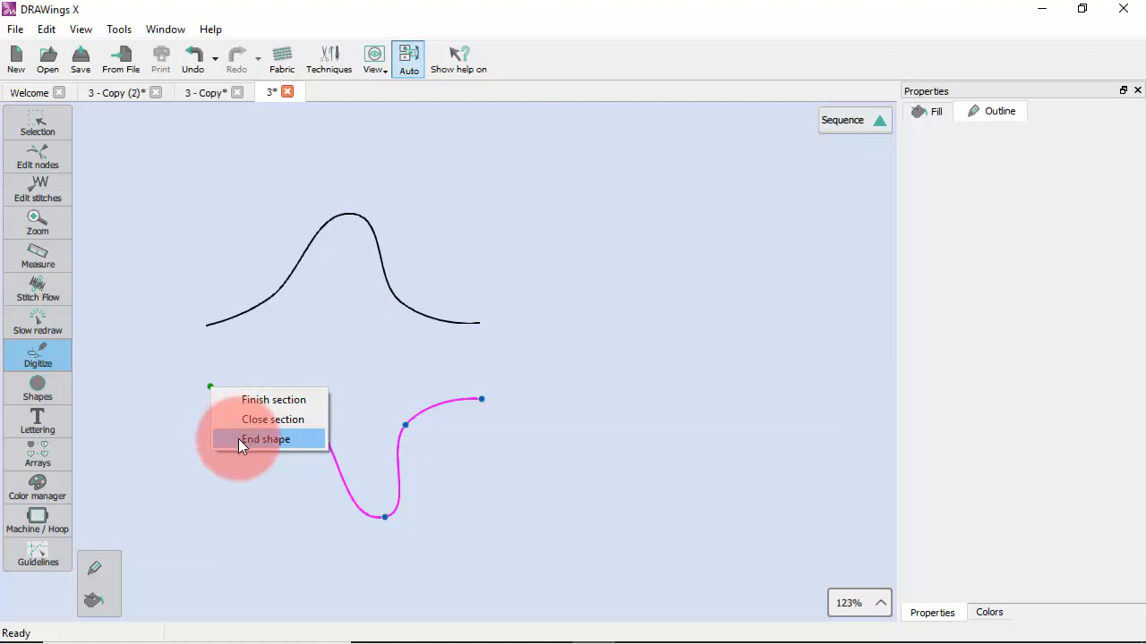
{"action": "left_click", "coordinate": [238, 438]}
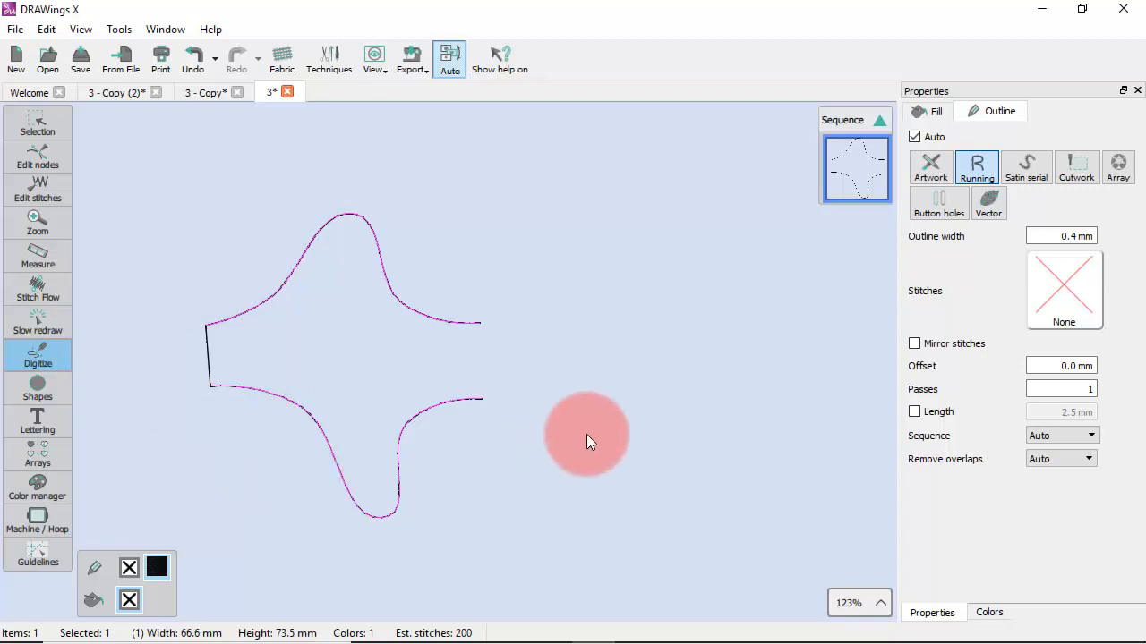
Draw an open three-node arch to the right of the first shape's upper curve and finish the section
{"action": "left_click", "coordinate": [551, 296]}
{"action": "left_click", "coordinate": [575, 215]}
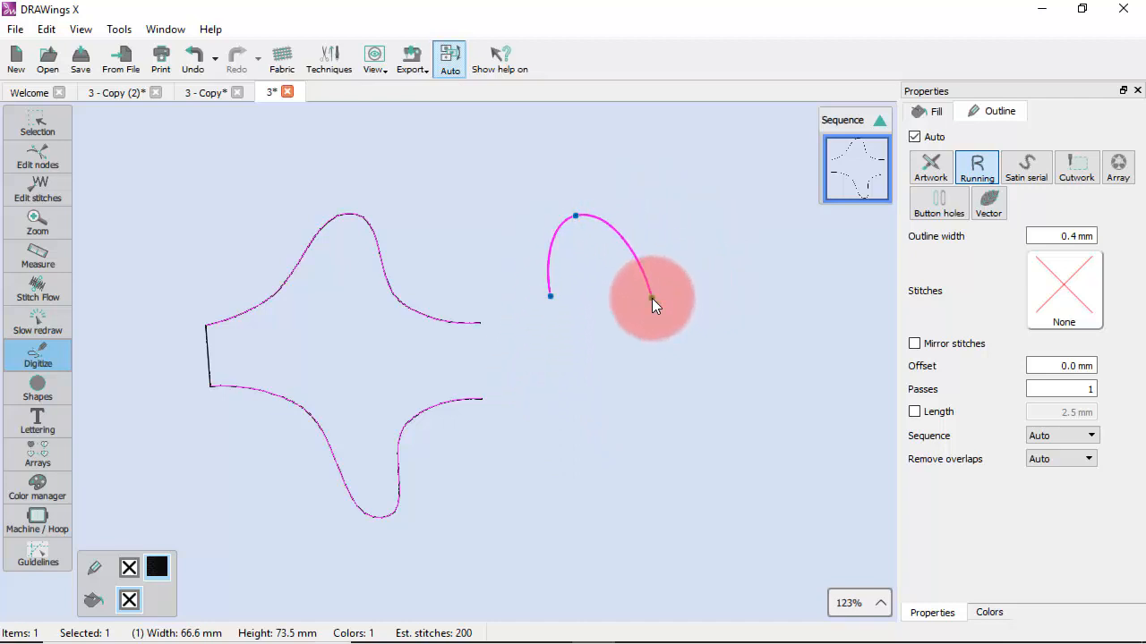
{"action": "left_click", "coordinate": [651, 298]}
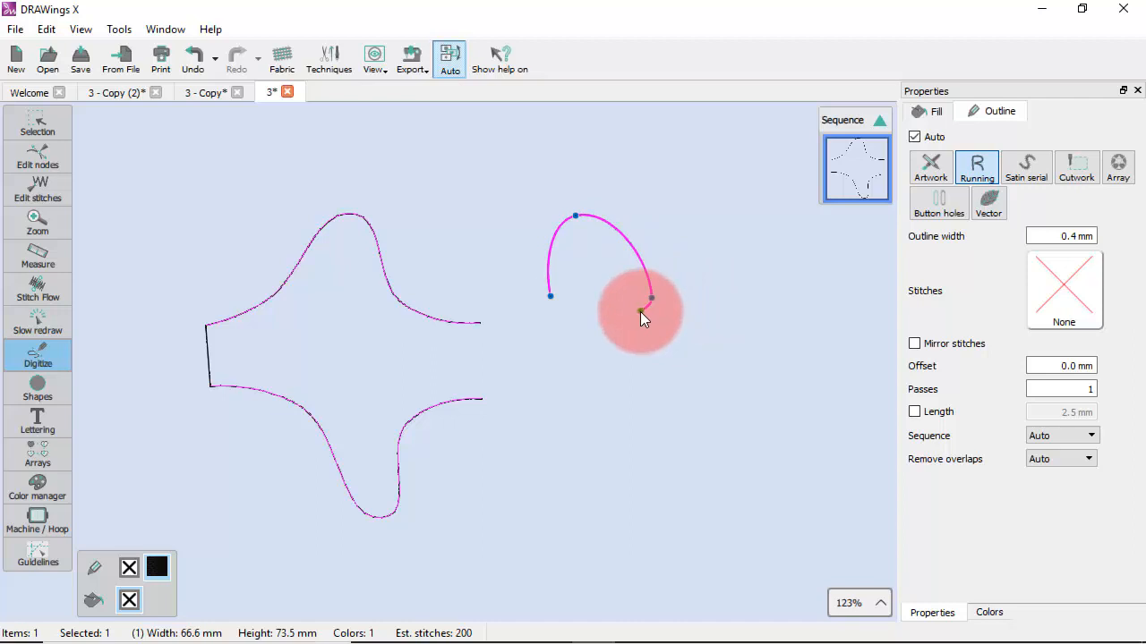
{"action": "key", "text": "Return"}
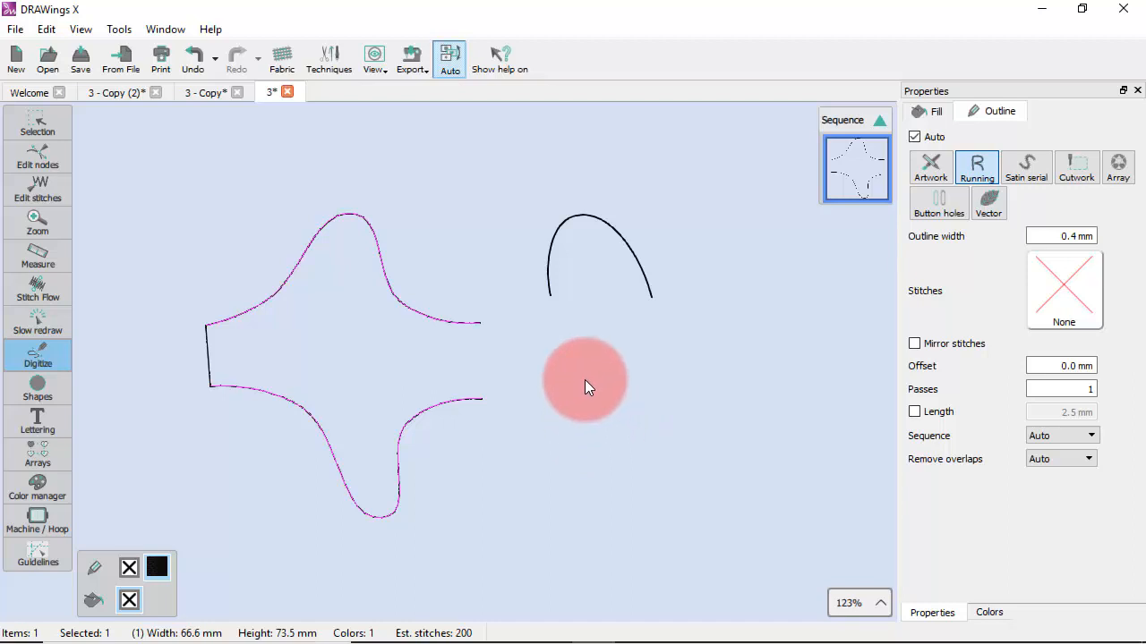
Add a wider three-node arch below the first arch and end the shape, about 41.2 mm wide and 55 mm high overall
{"action": "left_click", "coordinate": [557, 441]}
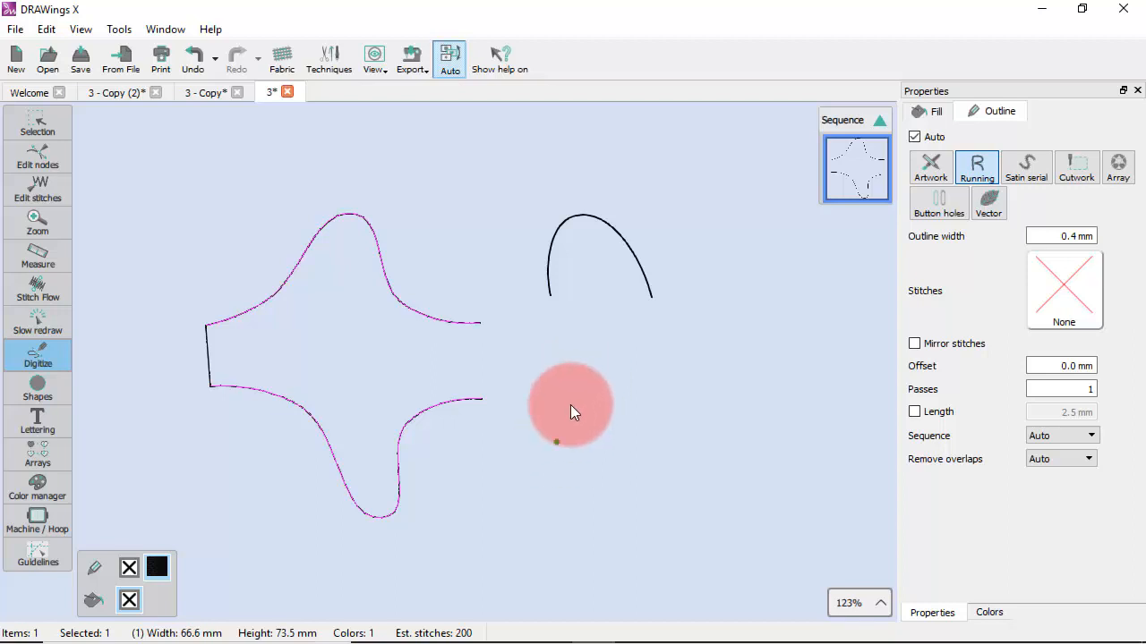
{"action": "left_click", "coordinate": [600, 371]}
{"action": "left_click", "coordinate": [720, 427]}
{"action": "right_click", "coordinate": [720, 427]}
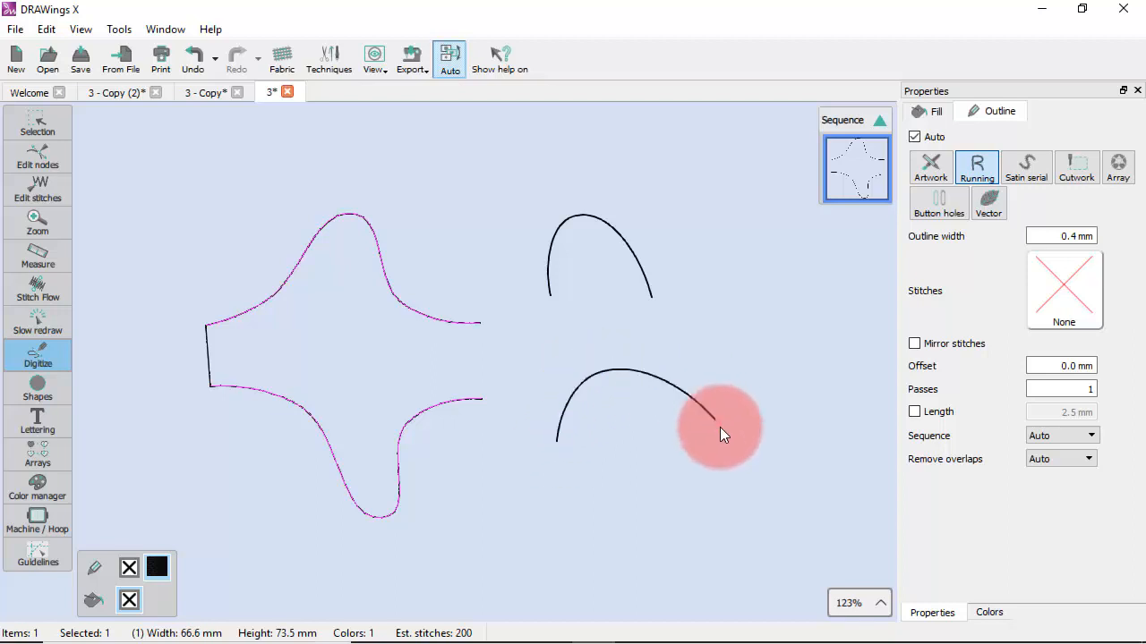
{"action": "right_click", "coordinate": [719, 427]}
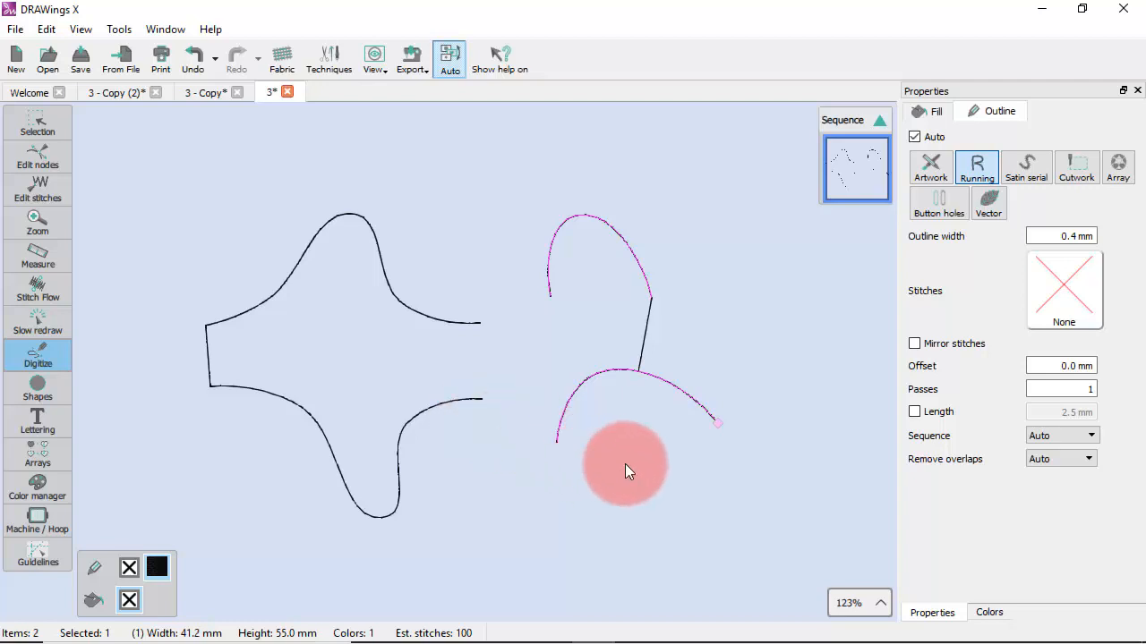
{"action": "key", "text": "Return"}
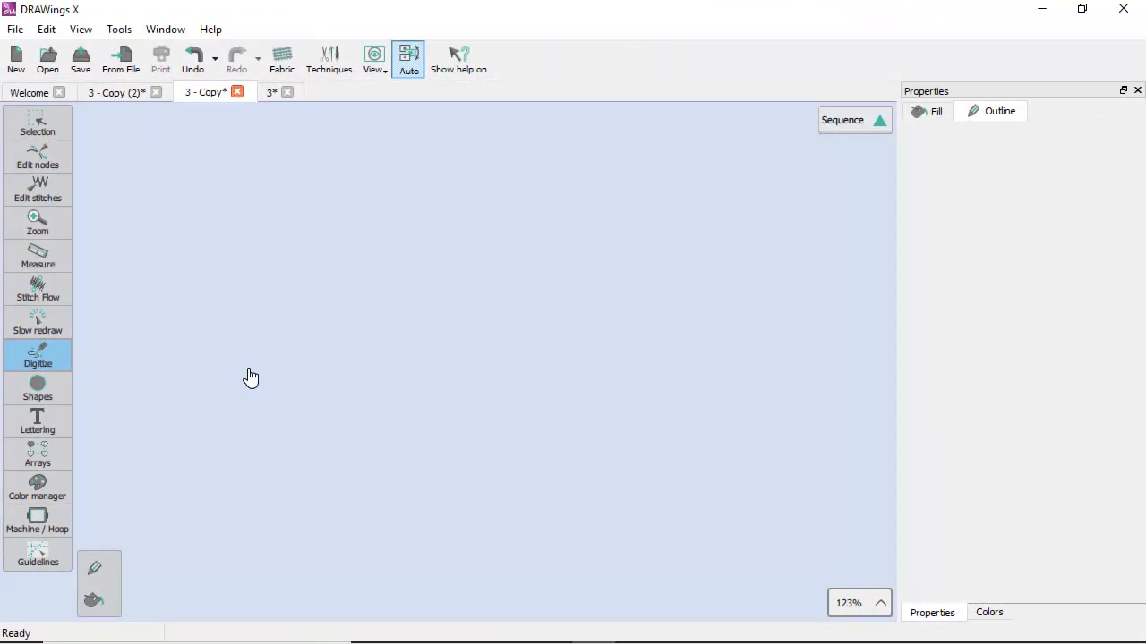
In the 3 - Copy design, outline an oval from curve nodes and close the section at its starting node
{"action": "left_click", "coordinate": [195, 347]}
{"action": "left_click", "coordinate": [198, 280]}
{"action": "left_click", "coordinate": [287, 228]}
{"action": "left_click", "coordinate": [377, 245]}
{"action": "left_click", "coordinate": [387, 253]}
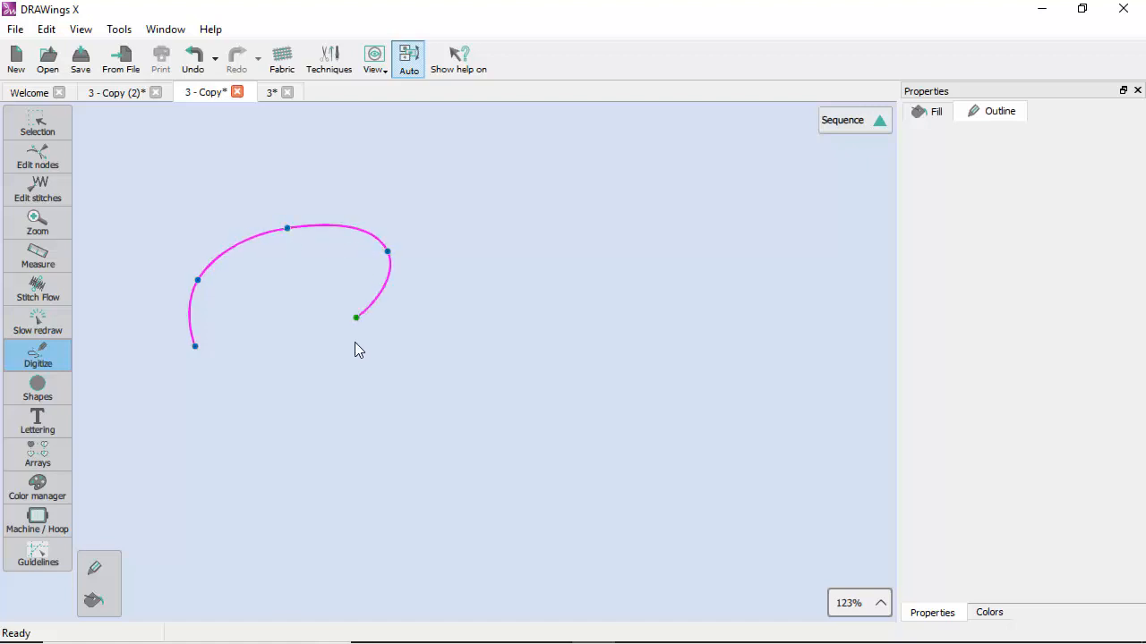
{"action": "left_click", "coordinate": [354, 346]}
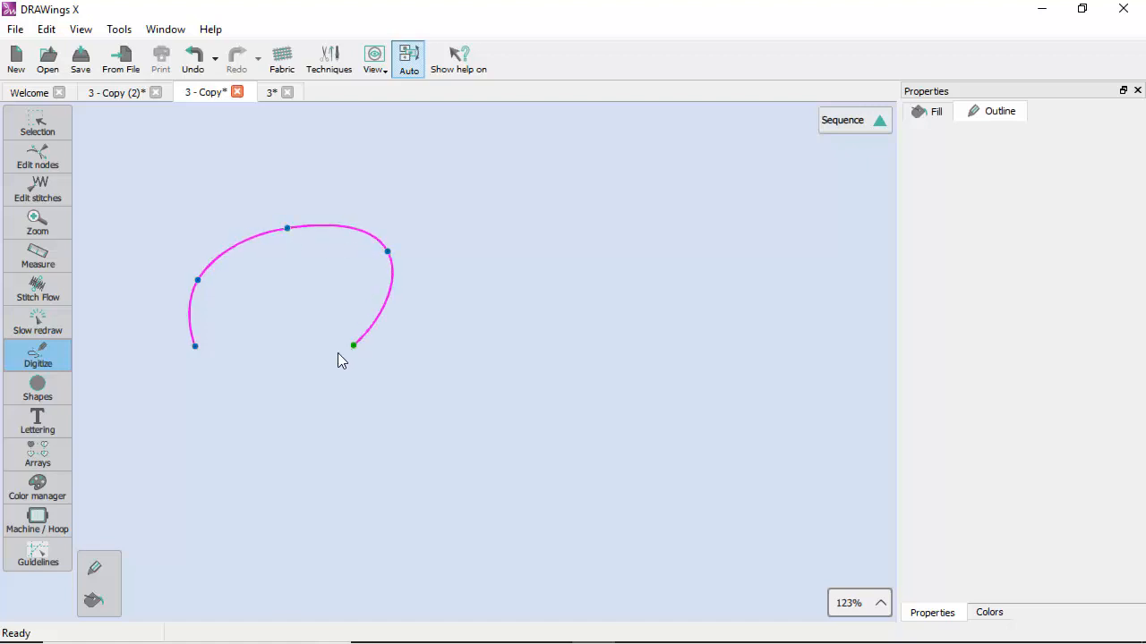
{"action": "left_click", "coordinate": [196, 349]}
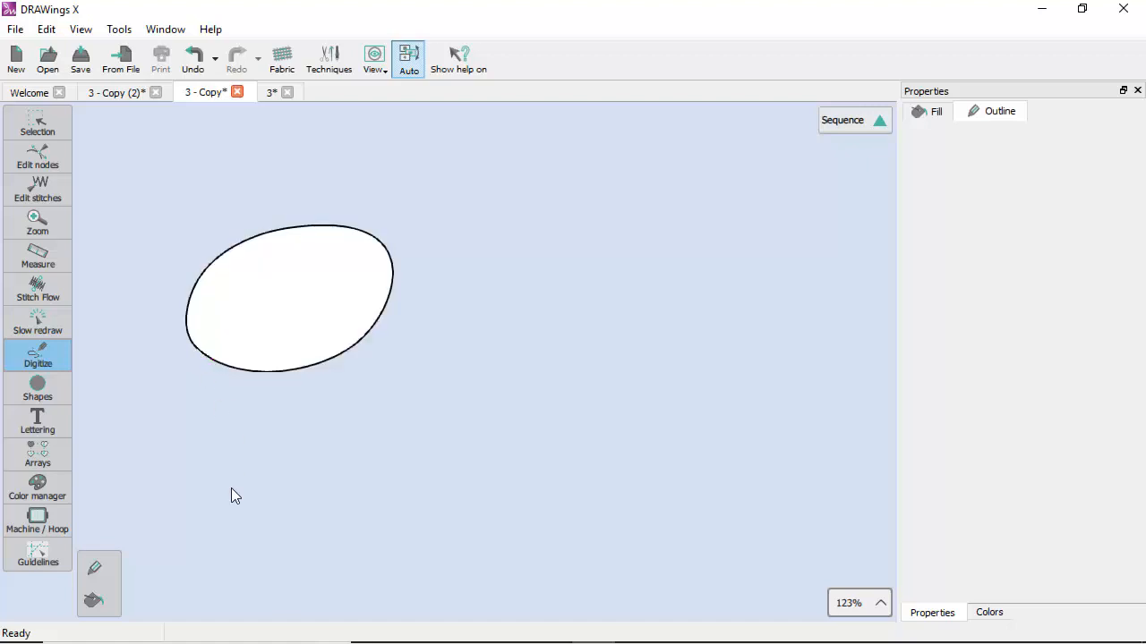
Draw a larger oval section beside the first one from three curve nodes using Close section
{"action": "left_click", "coordinate": [460, 334]}
{"action": "left_click", "coordinate": [413, 231]}
{"action": "left_click", "coordinate": [659, 205]}
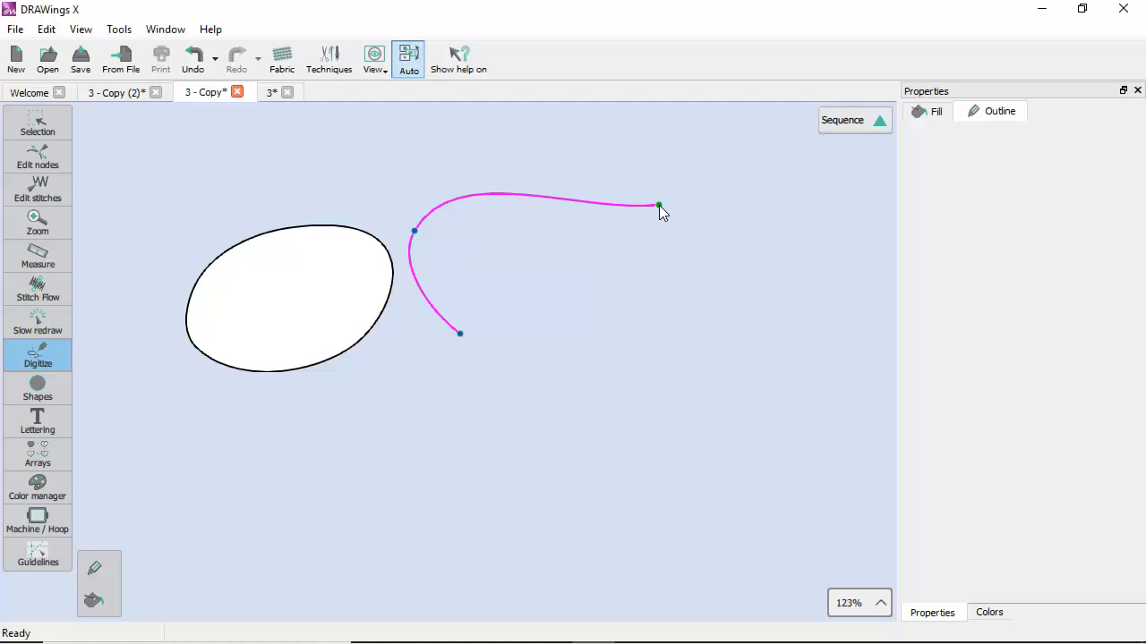
{"action": "right_click", "coordinate": [659, 205]}
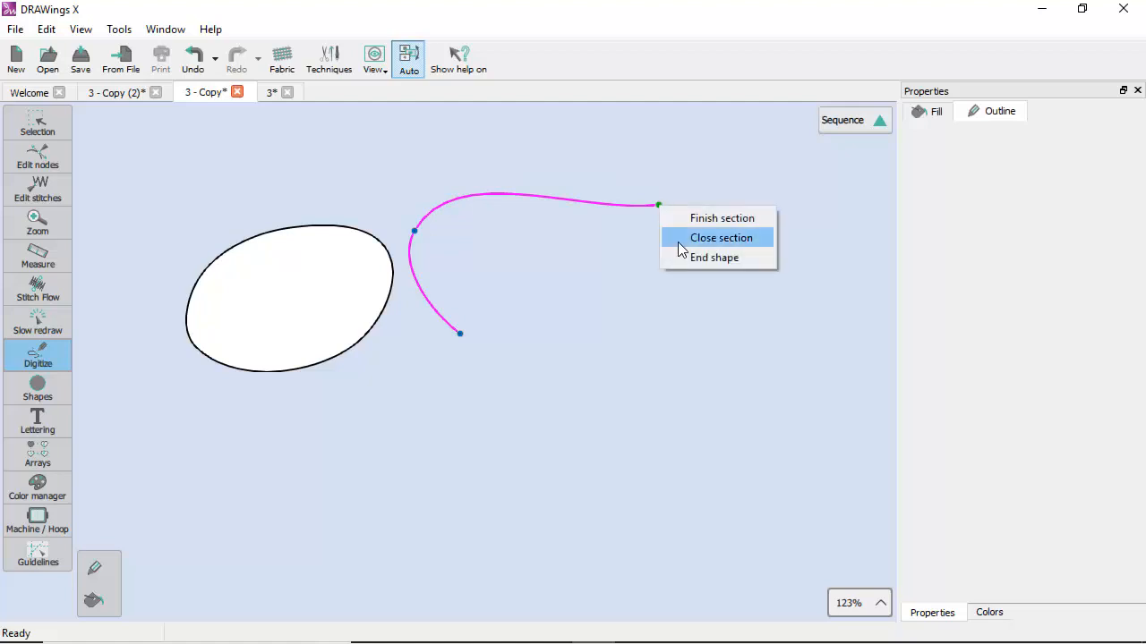
{"action": "left_click", "coordinate": [720, 238]}
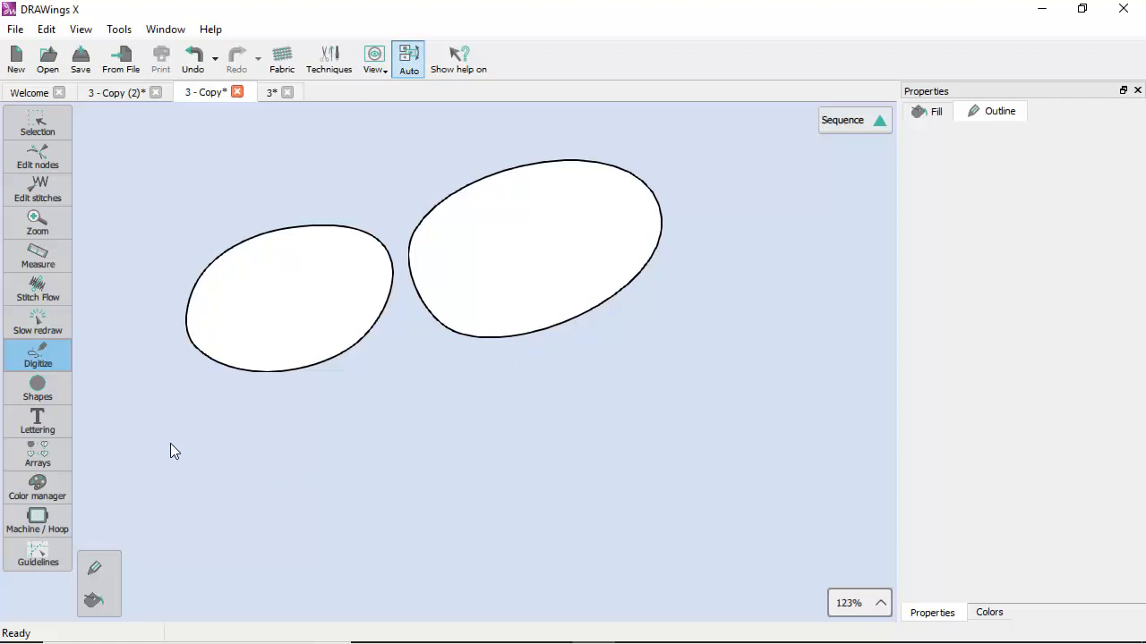
Begin a third section below the first oval with an upper arc of three curve nodes
{"action": "left_click", "coordinate": [211, 481]}
{"action": "left_click", "coordinate": [294, 418]}
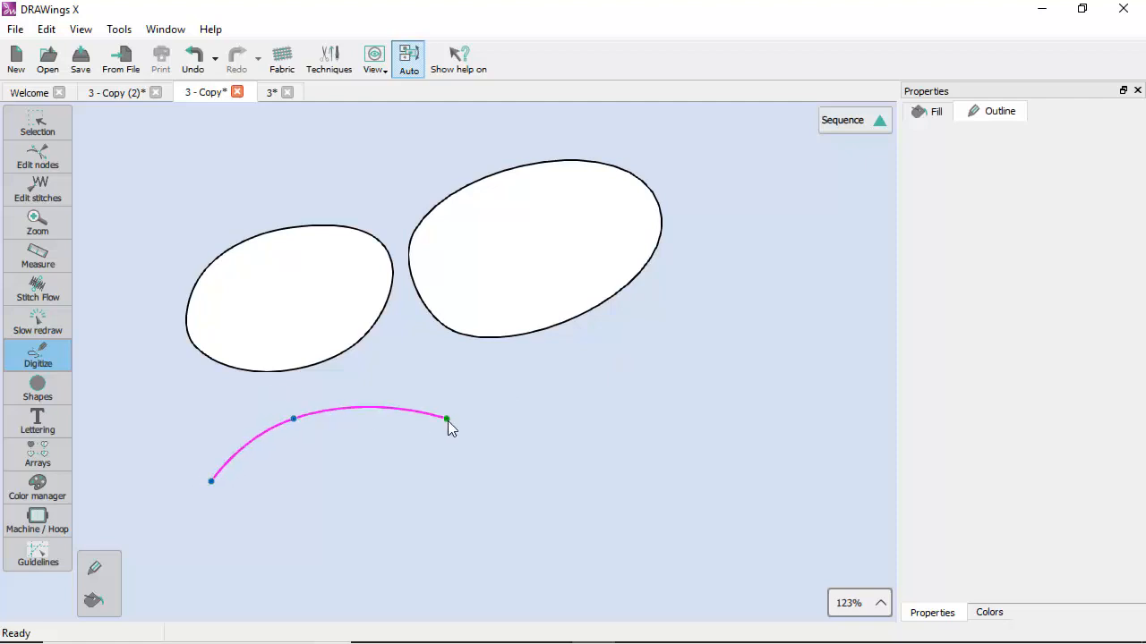
{"action": "left_click", "coordinate": [450, 463]}
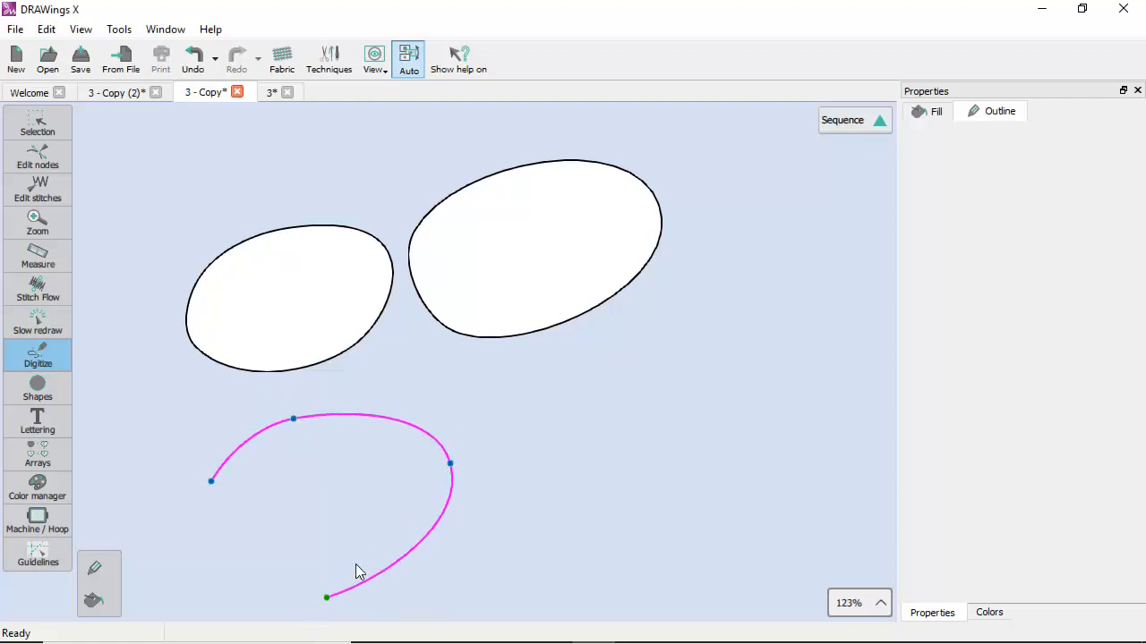
Continue the arc with a zigzag of straight-line corner nodes along its lower side
{"action": "right_click", "coordinate": [389, 552]}
{"action": "right_click", "coordinate": [359, 493]}
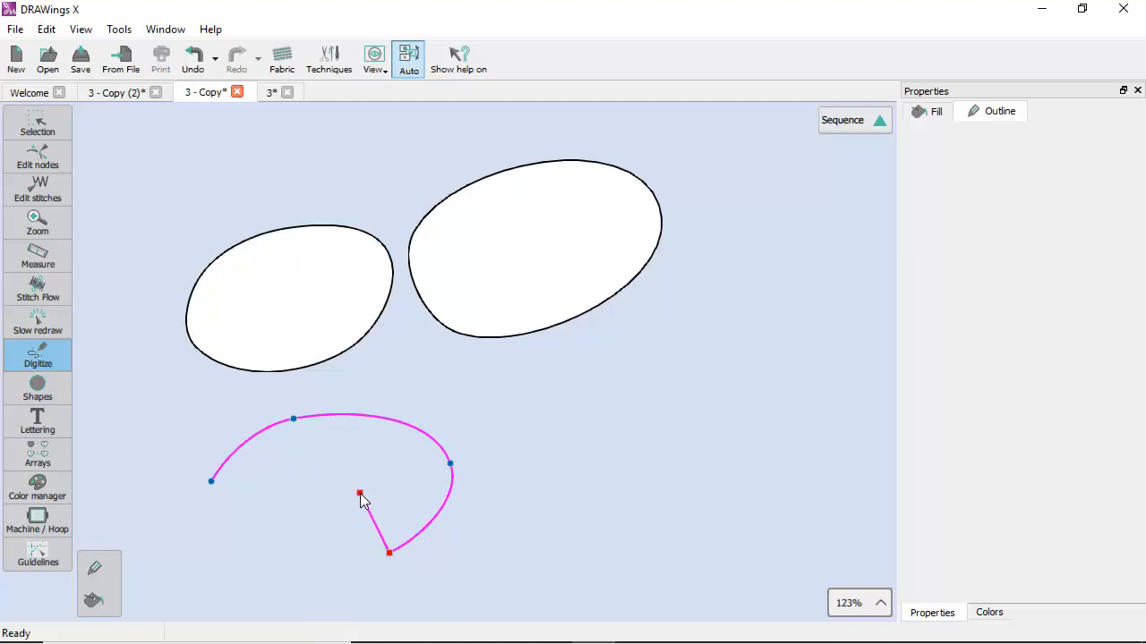
{"action": "right_click", "coordinate": [330, 555]}
{"action": "right_click", "coordinate": [326, 558]}
{"action": "right_click", "coordinate": [297, 489]}
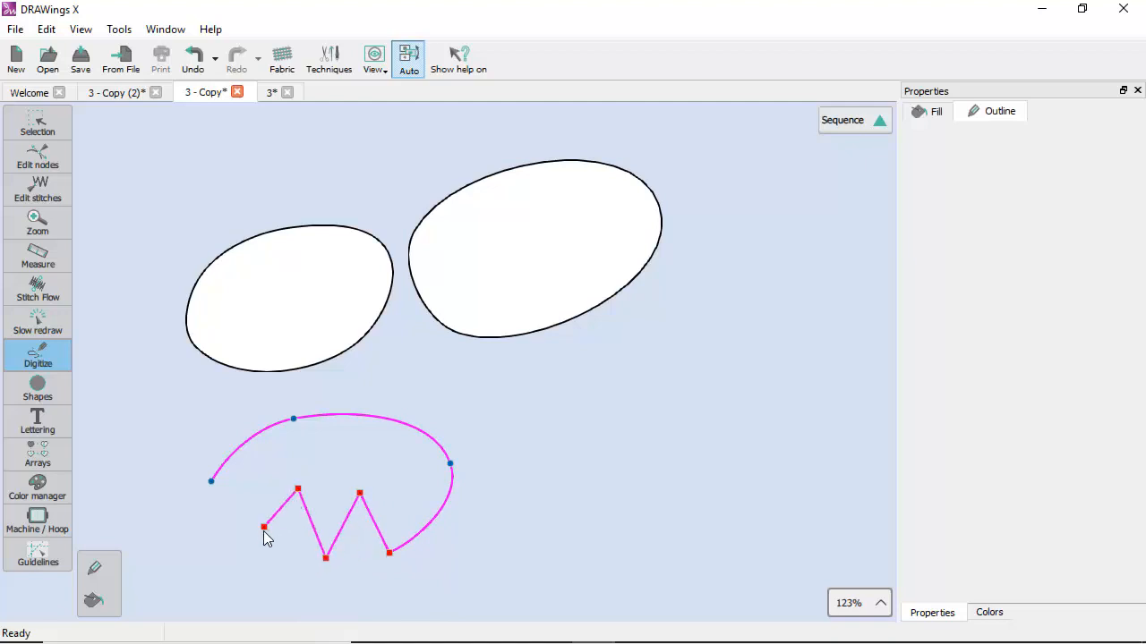
{"action": "right_click", "coordinate": [256, 543]}
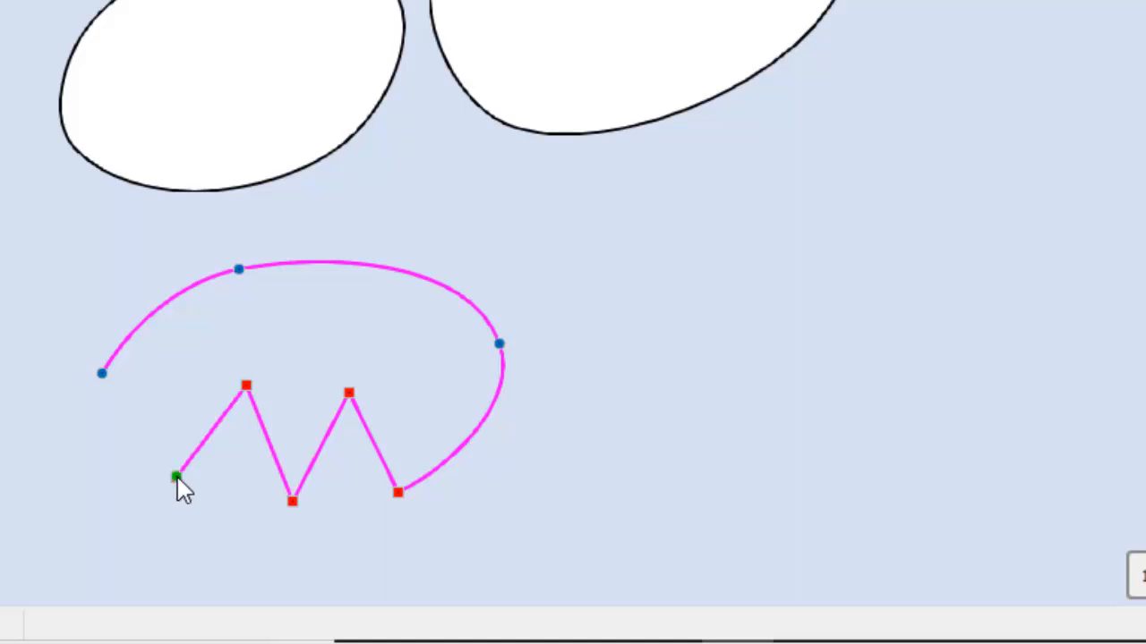
Remove the zigzag's corner nodes one by one, back to the three curve nodes of the arc
{"action": "left_click", "coordinate": [183, 471]}
{"action": "key", "text": "BackSpace"}
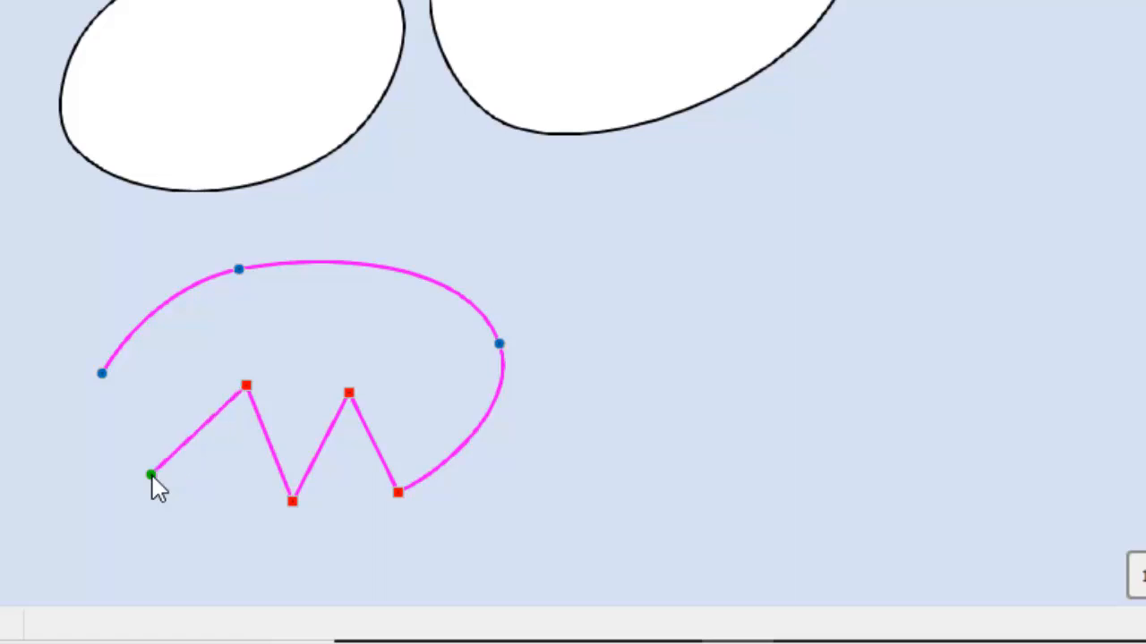
{"action": "key", "text": "BackSpace"}
{"action": "key", "text": "BackSpace"}
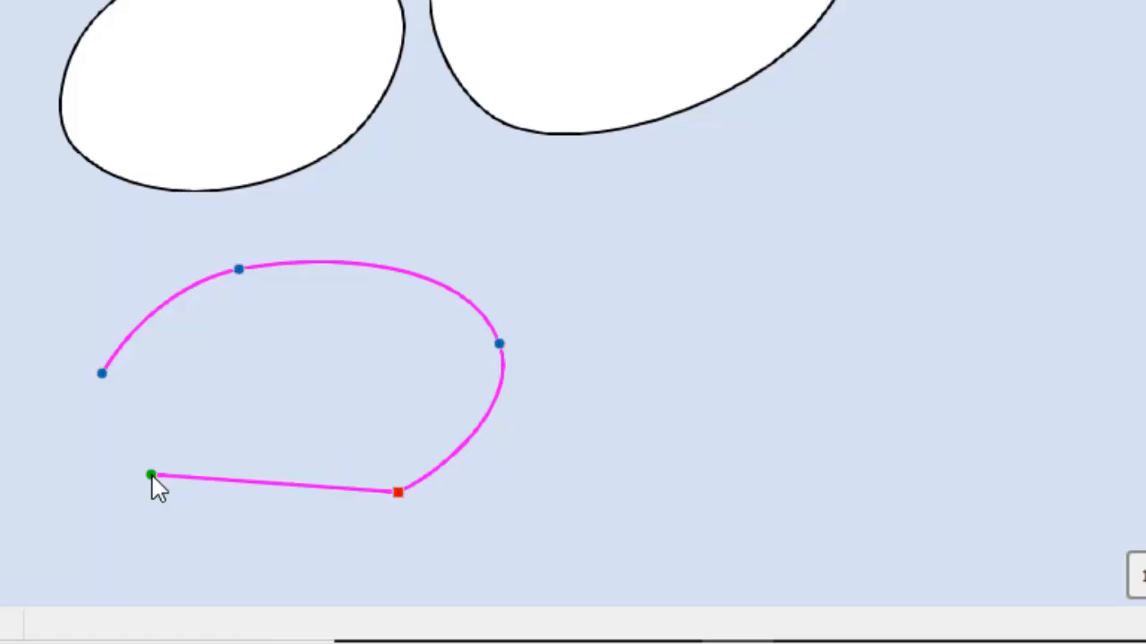
{"action": "key", "text": "BackSpace"}
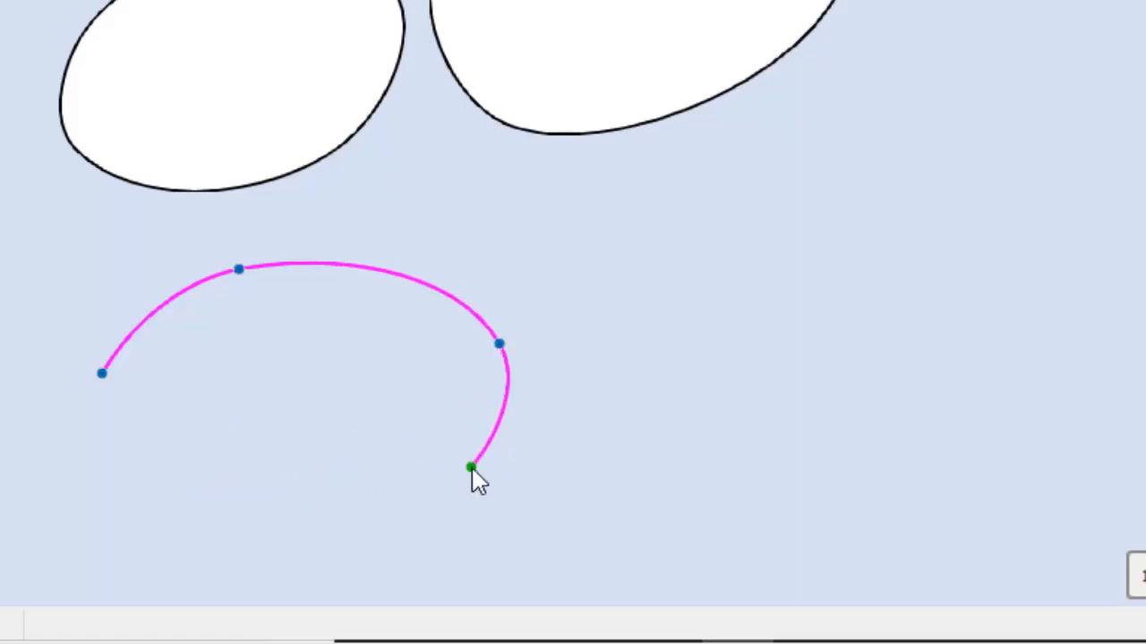
Extend the arc with a curve node and a straight-line corner inside it, and leave it open with Finish section
{"action": "left_click", "coordinate": [471, 467]}
{"action": "left_click_drag", "start_coordinate": [397, 400], "coordinate": [381, 377]}
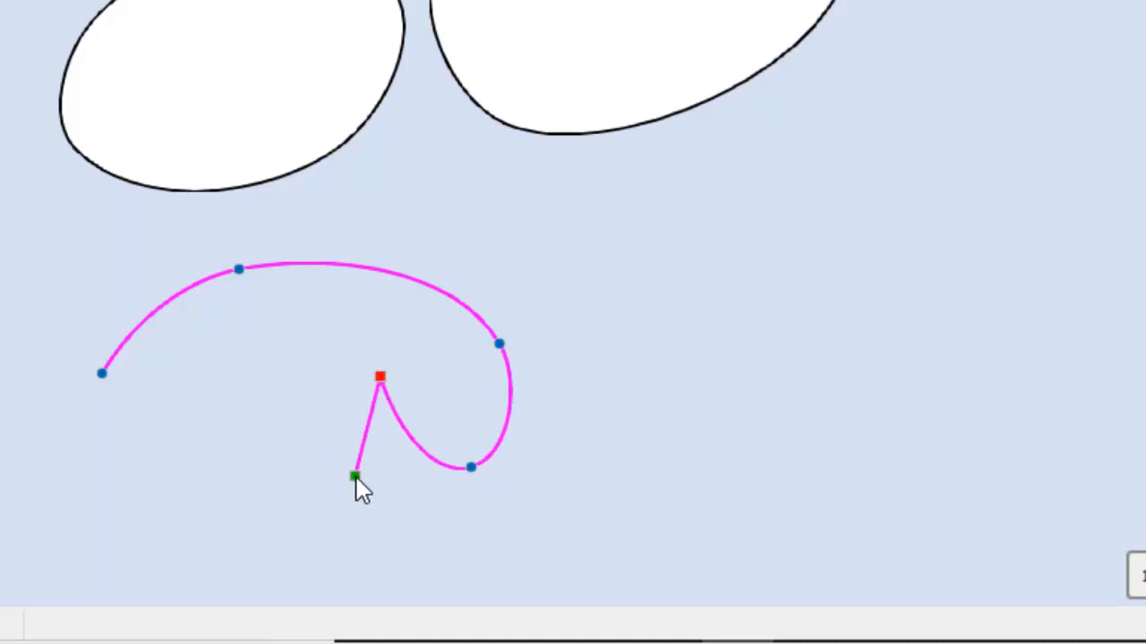
{"action": "right_click", "coordinate": [357, 477]}
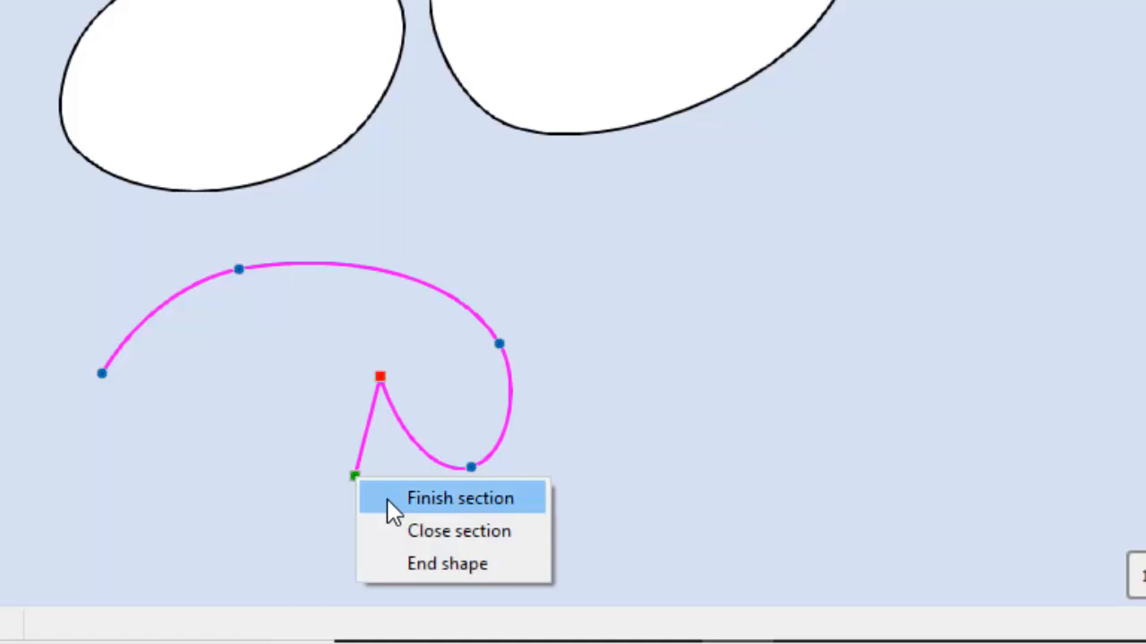
{"action": "left_click", "coordinate": [388, 499]}
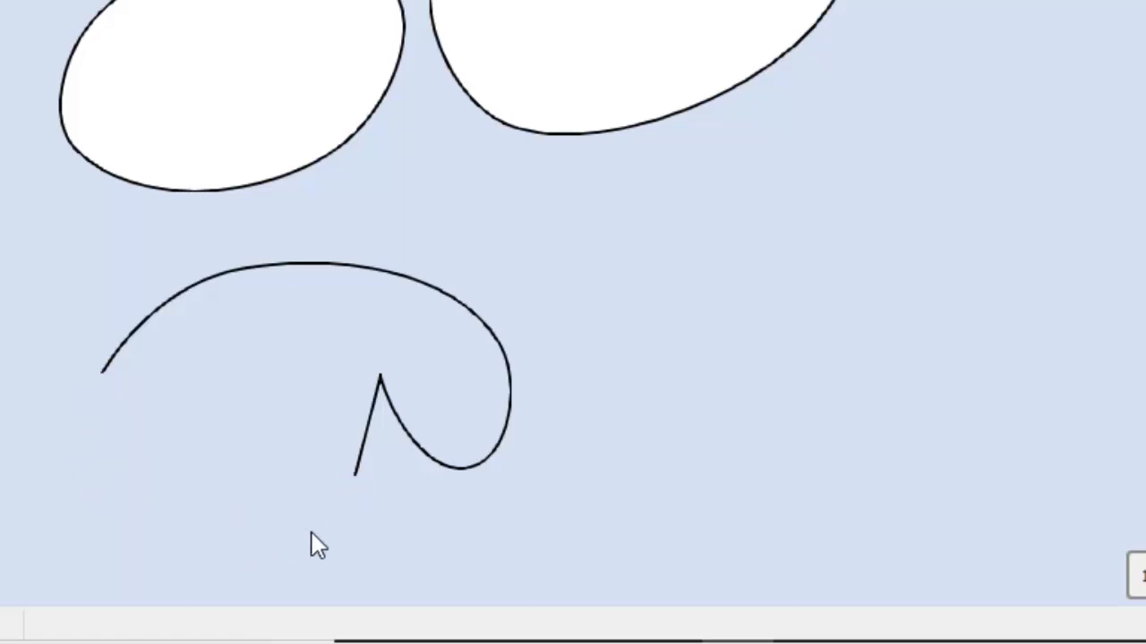
Resume the open section from its lower zigzag end and extend the zigzag toward the arc's start with straight-line corner nodes
{"action": "left_click", "coordinate": [356, 473]}
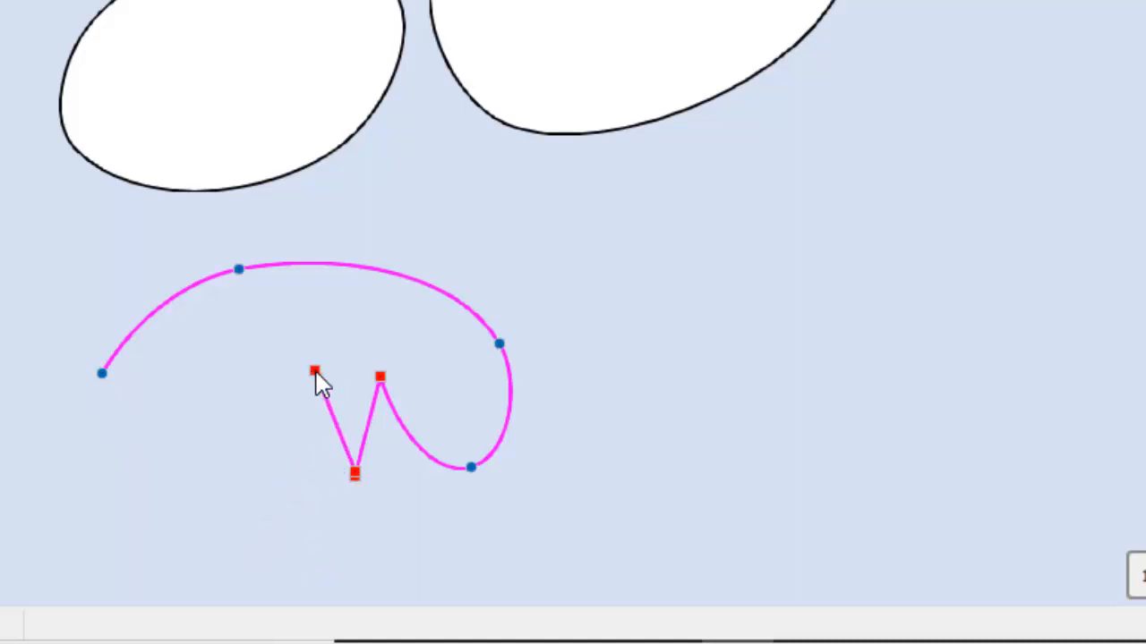
{"action": "left_click", "coordinate": [315, 371]}
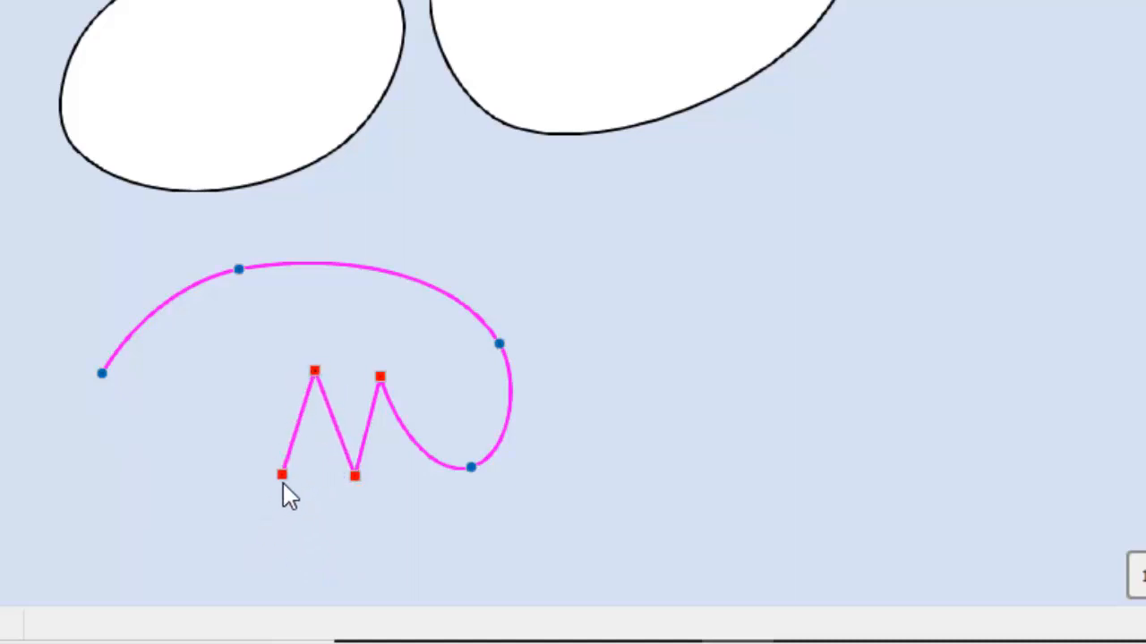
{"action": "left_click", "coordinate": [260, 488]}
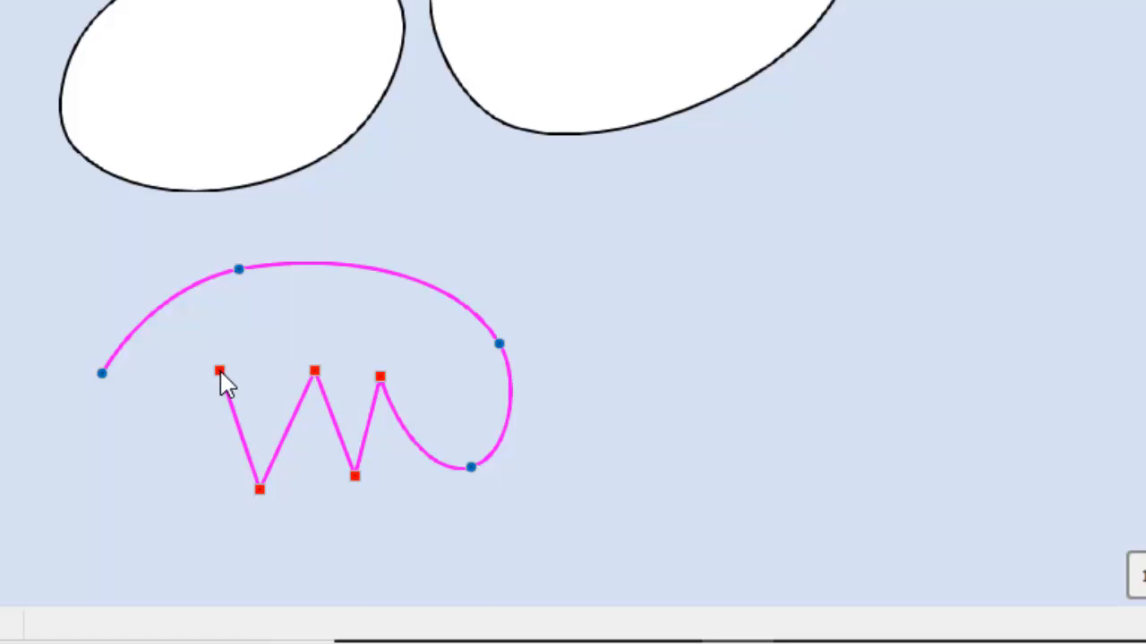
{"action": "right_click", "coordinate": [220, 372]}
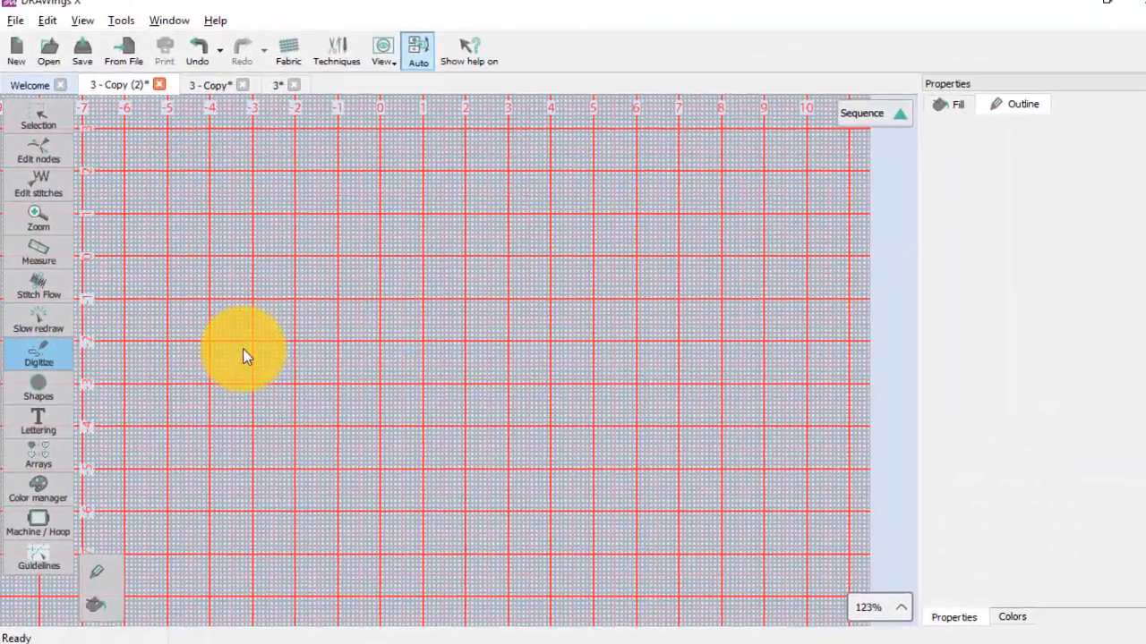
Draw an open section of curve nodes on the empty grid, arching across and looping back underneath, using Finish section
{"action": "left_click", "coordinate": [242, 348]}
{"action": "left_click", "coordinate": [295, 272]}
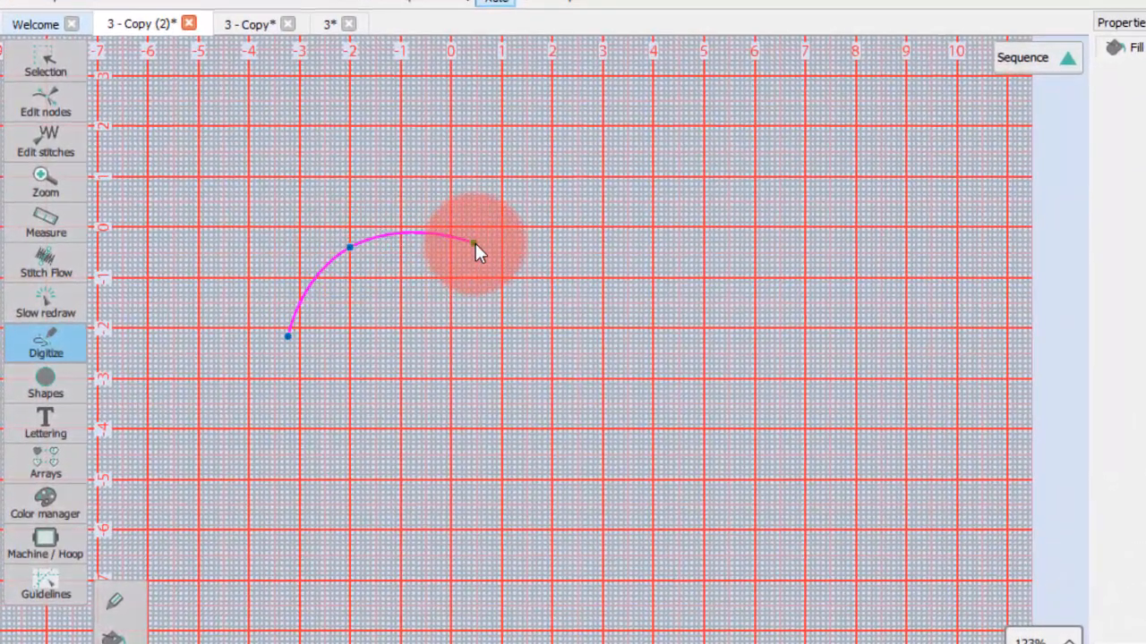
{"action": "left_click", "coordinate": [400, 268]}
{"action": "left_click_drag", "start_coordinate": [588, 285], "coordinate": [430, 501]}
{"action": "right_click", "coordinate": [431, 501]}
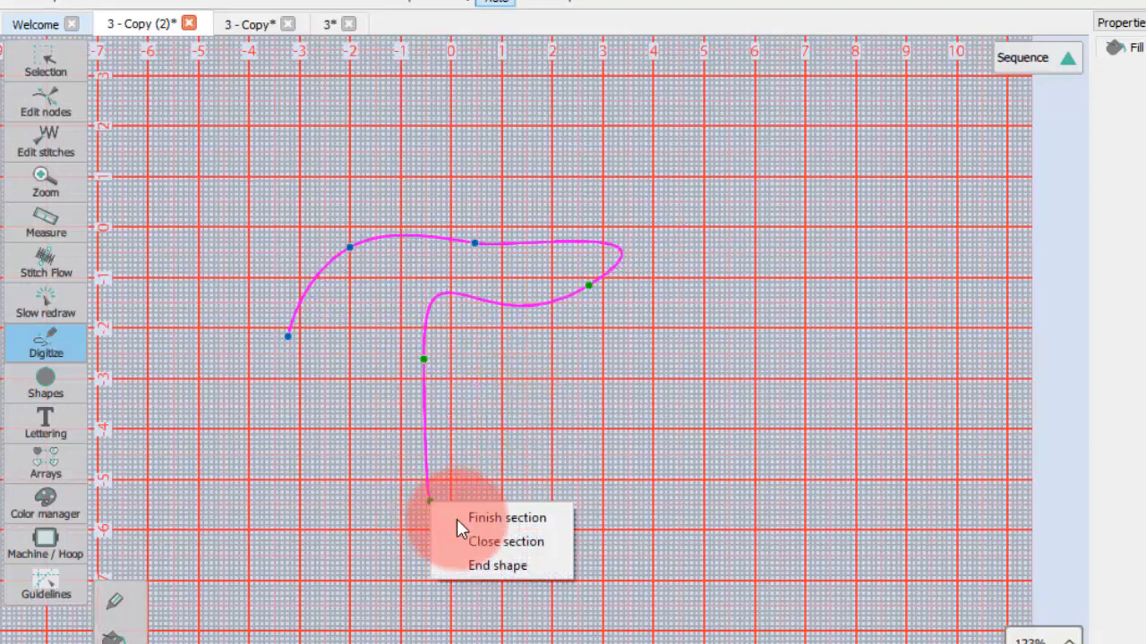
{"action": "left_click", "coordinate": [460, 448]}
{"action": "left_click", "coordinate": [441, 490]}
Draw an open M-shaped section with curve nodes snapped to grid points (0,-6), (1,-4), (2,-6), (3,-4) and (4,-6), using Finish section
{"action": "key", "text": "alt"}
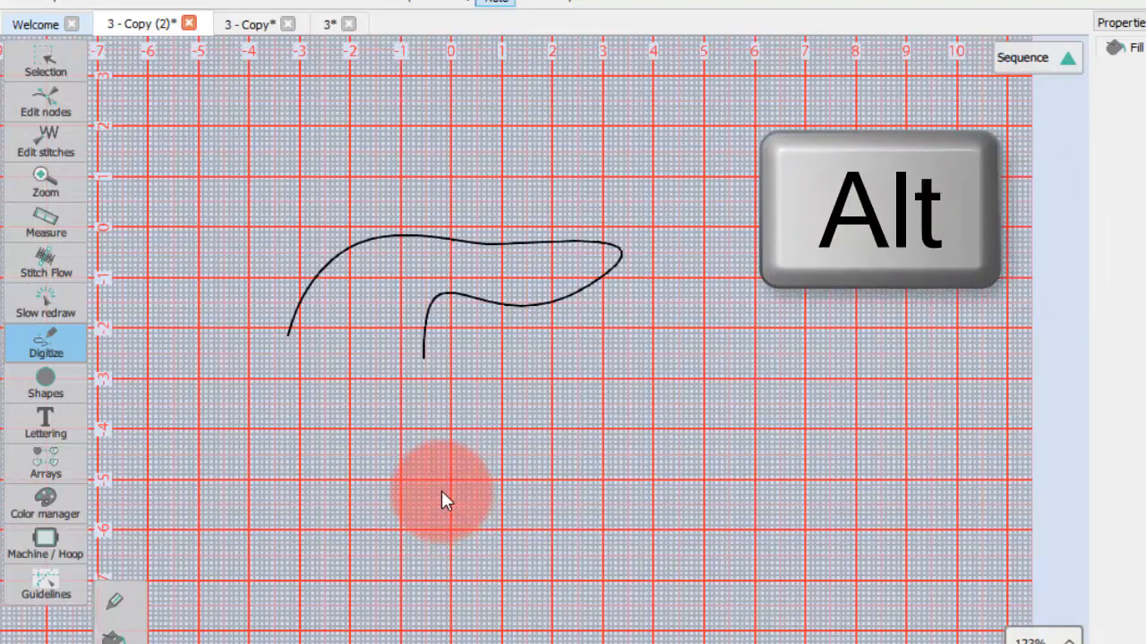
{"action": "left_click", "coordinate": [452, 529]}
{"action": "left_click", "coordinate": [501, 431]}
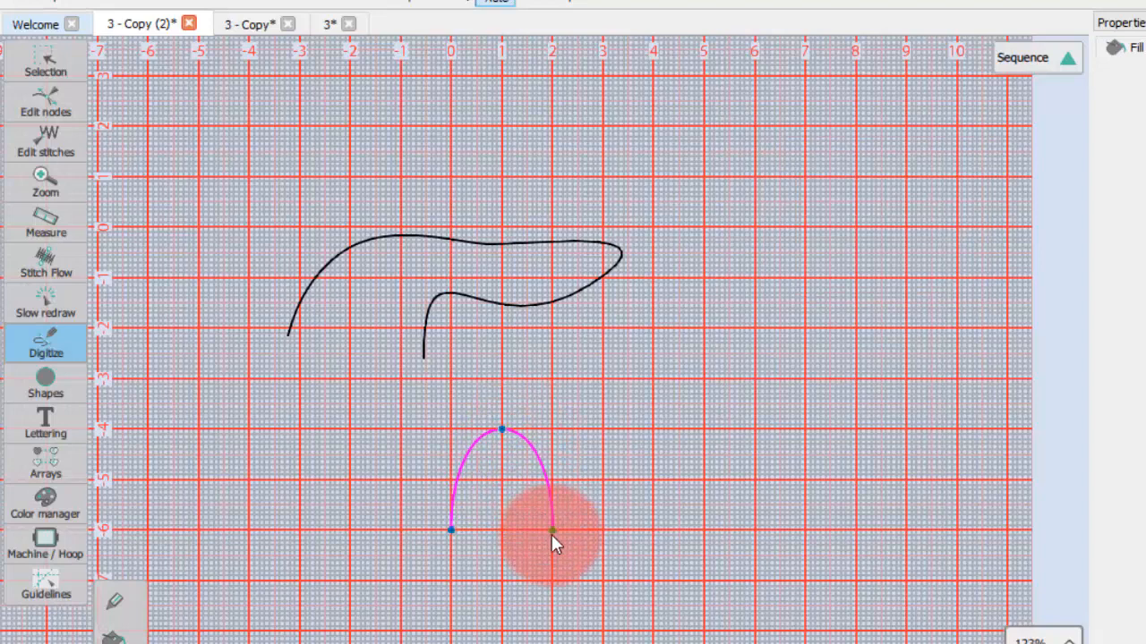
{"action": "left_click", "coordinate": [552, 530]}
{"action": "left_click", "coordinate": [603, 430]}
{"action": "left_click", "coordinate": [654, 530]}
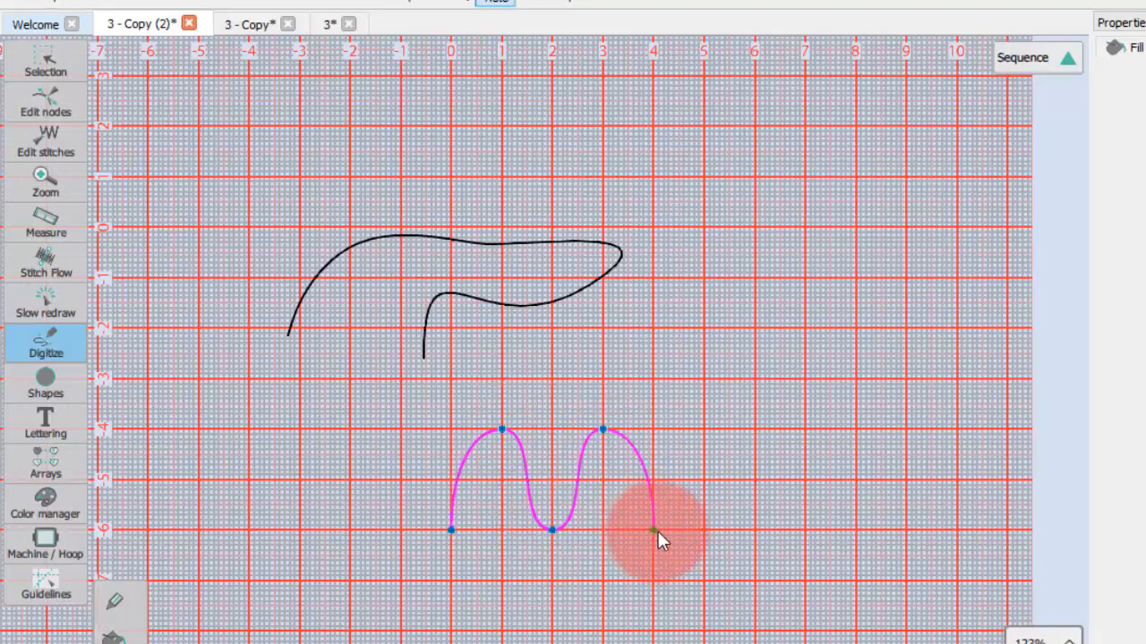
{"action": "left_click", "coordinate": [599, 567]}
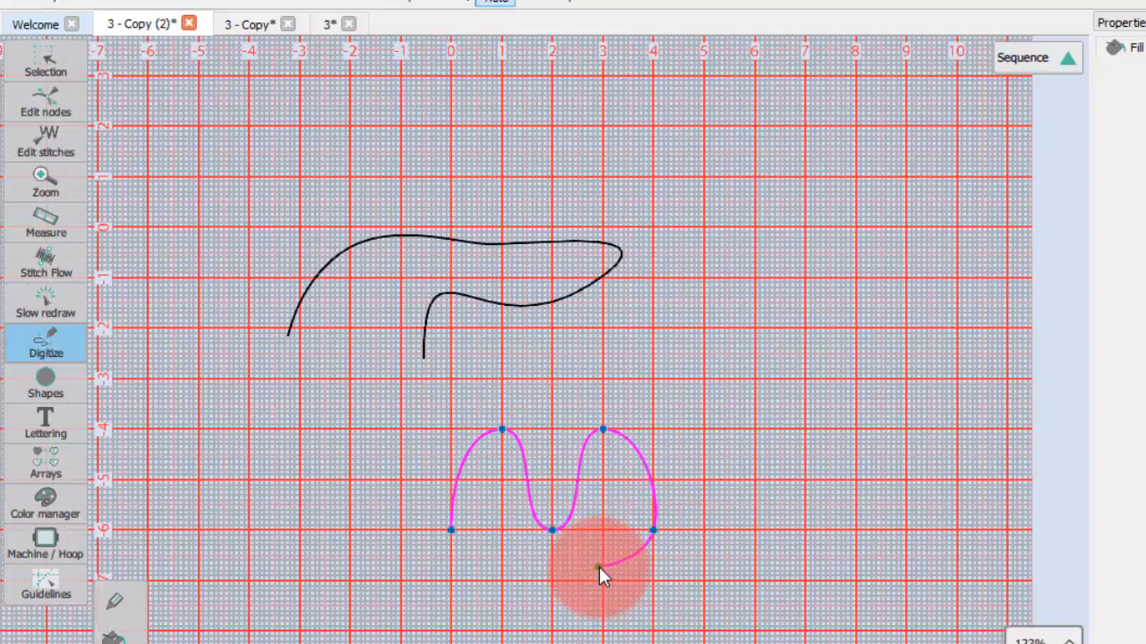
{"action": "right_click", "coordinate": [598, 566]}
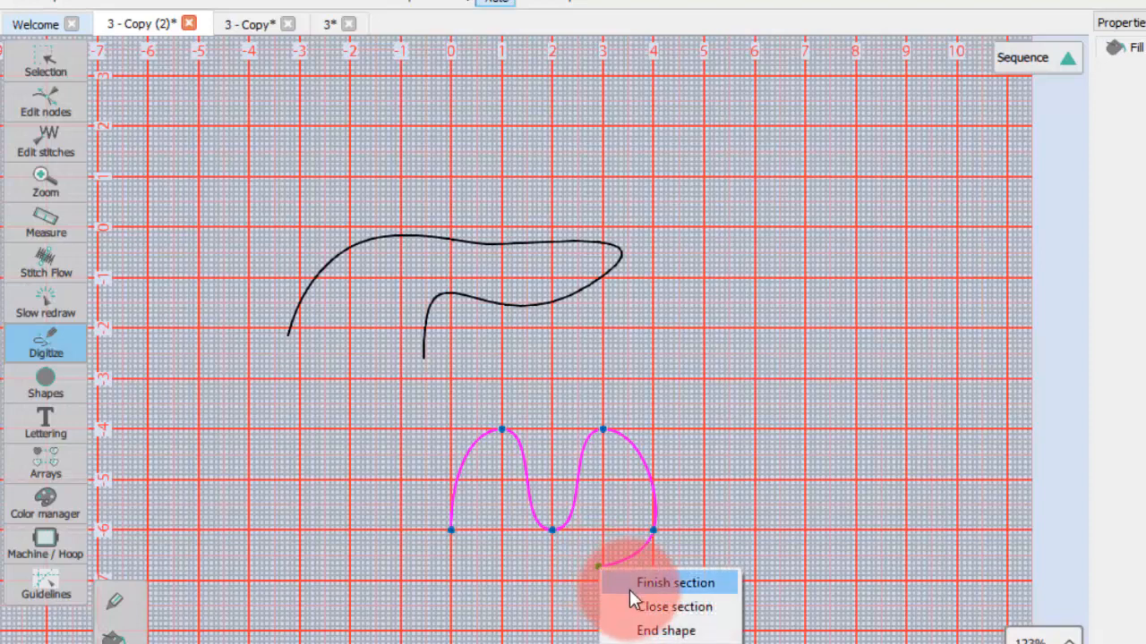
{"action": "left_click", "coordinate": [628, 583]}
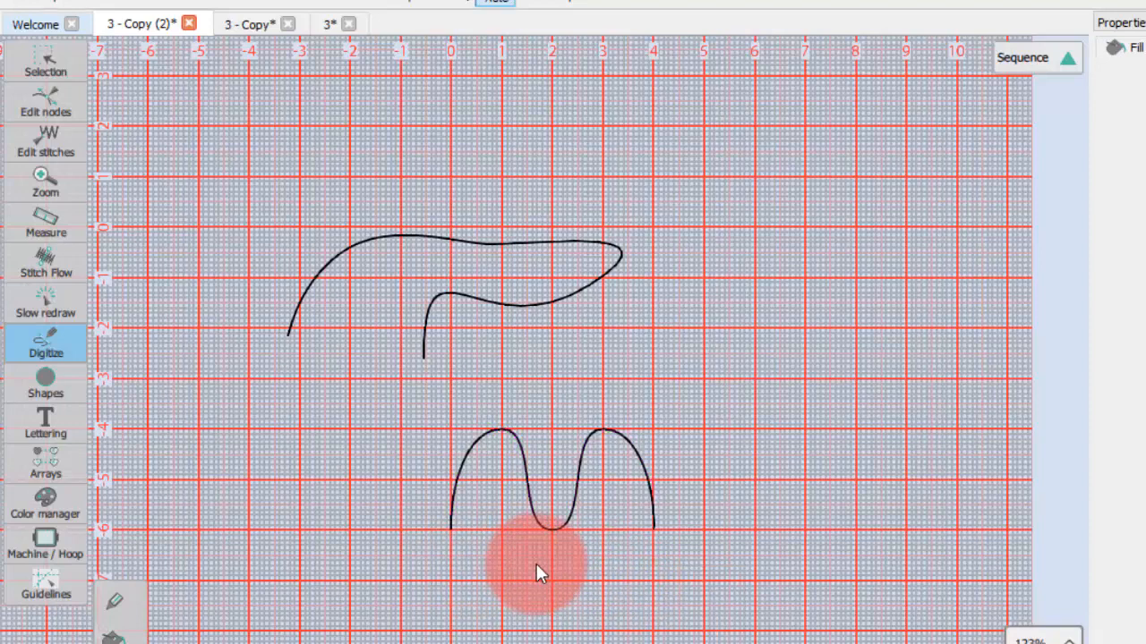
Draw a large oval section of curve nodes beside the open curves and close it at its starting node
{"action": "left_click", "coordinate": [746, 422]}
{"action": "left_click", "coordinate": [677, 360]}
{"action": "left_click", "coordinate": [752, 258]}
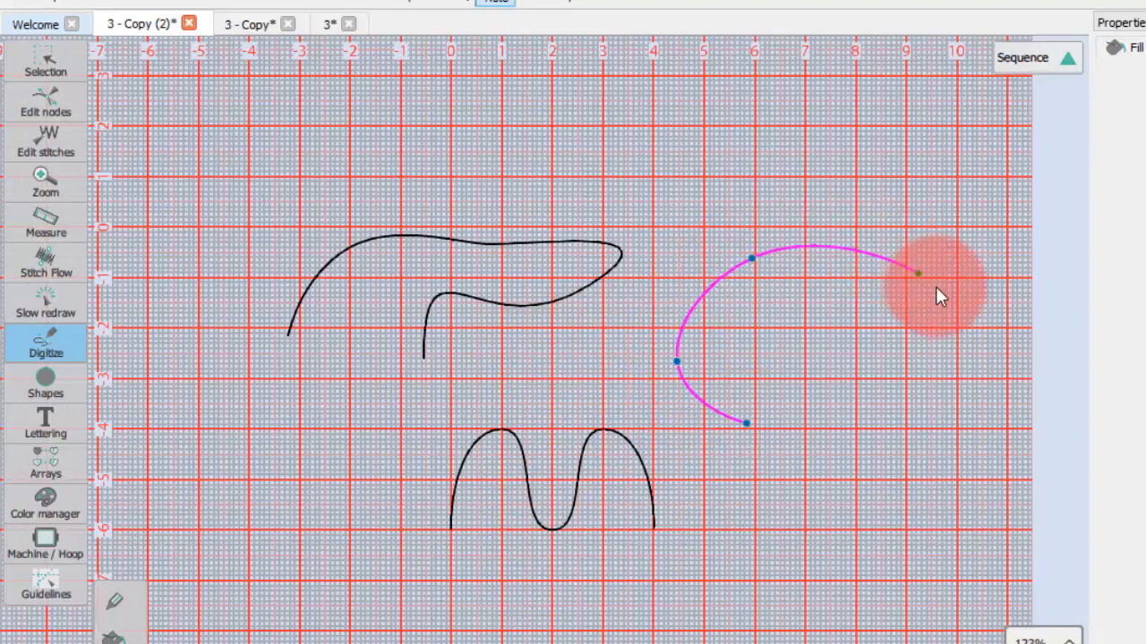
{"action": "left_click", "coordinate": [949, 300]}
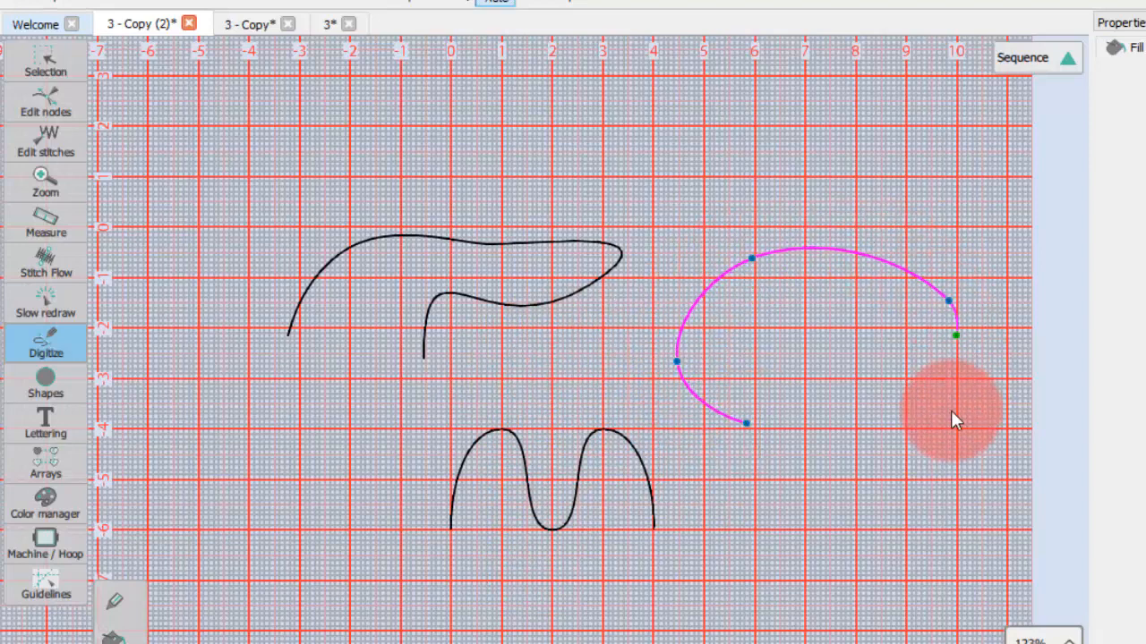
{"action": "left_click", "coordinate": [749, 427]}
Draw a smaller oval section of curve nodes inside the large oval and close it at its starting node to cut a hole
{"action": "left_click", "coordinate": [750, 363]}
{"action": "left_click", "coordinate": [758, 294]}
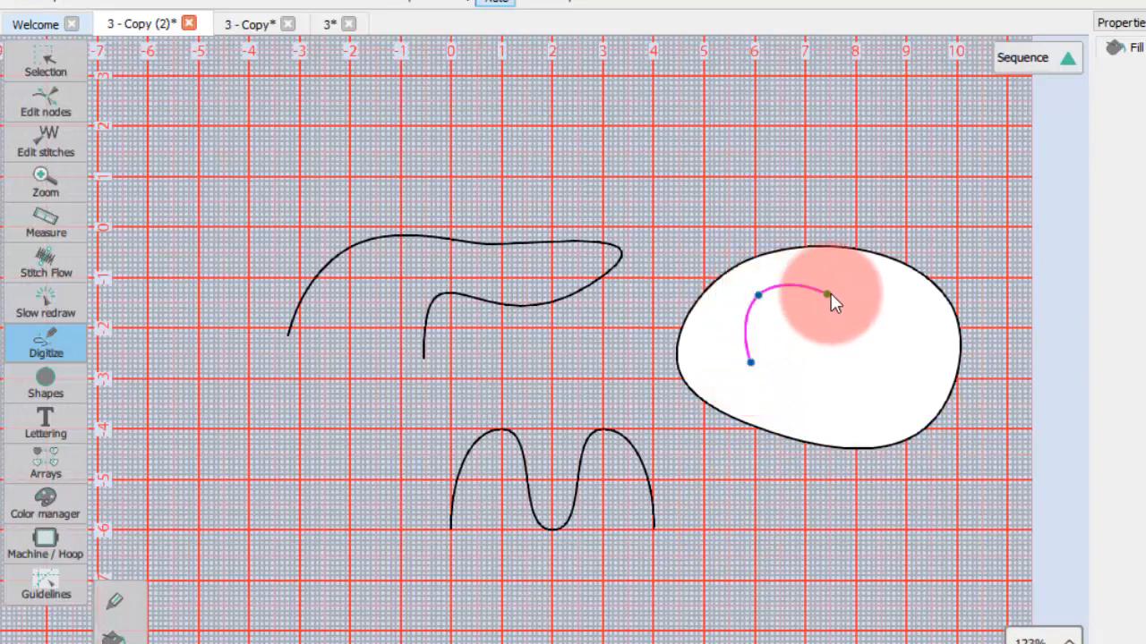
{"action": "left_click", "coordinate": [884, 307]}
{"action": "left_click", "coordinate": [899, 381]}
{"action": "left_click", "coordinate": [770, 378]}
{"action": "left_click", "coordinate": [751, 366]}
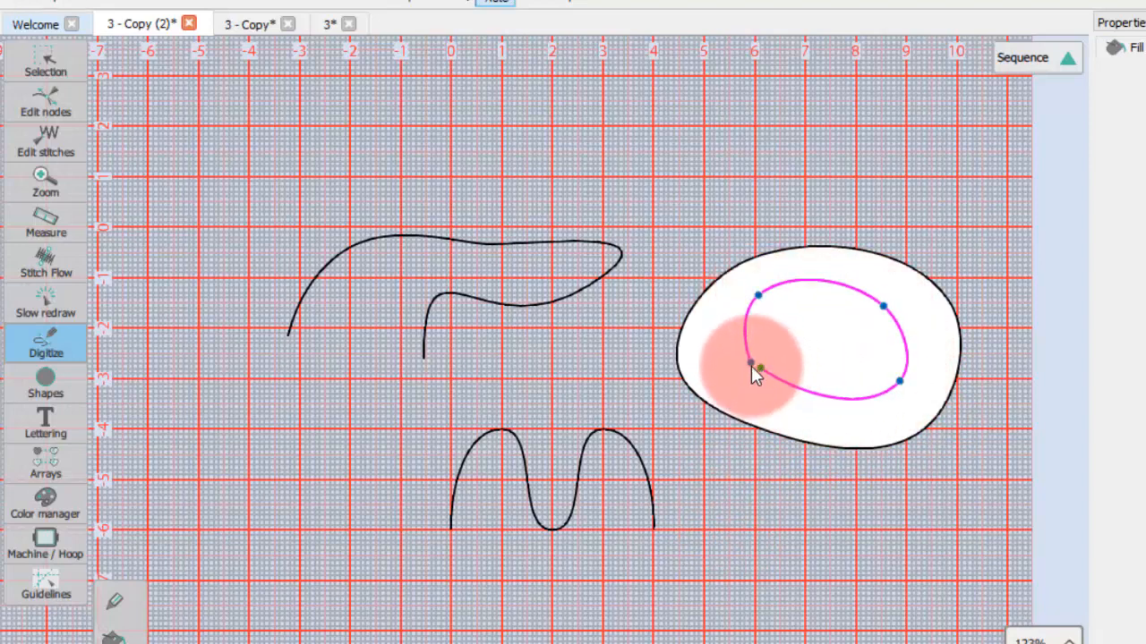
{"action": "left_click", "coordinate": [790, 470]}
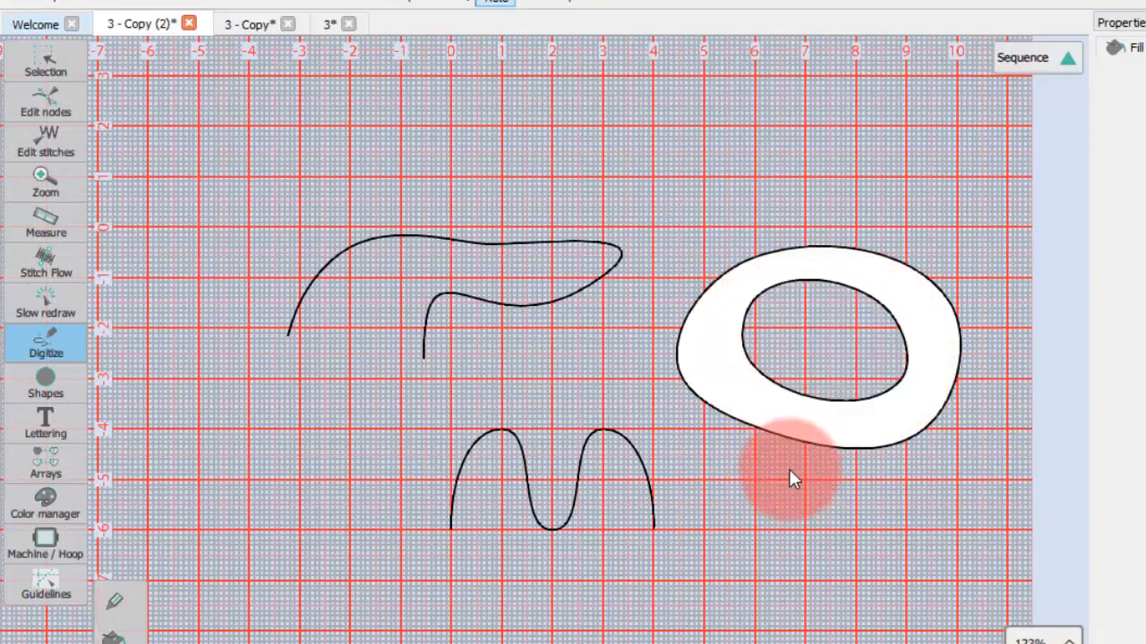